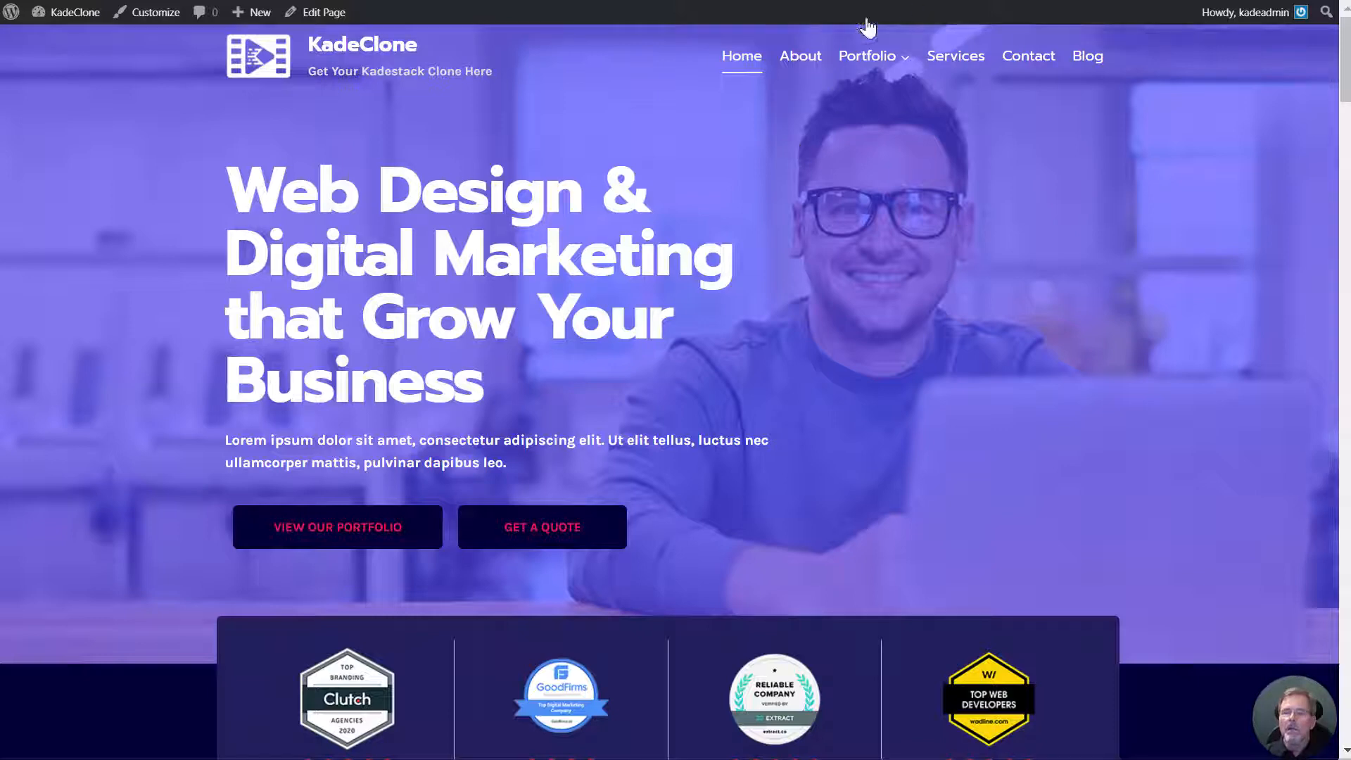
Switch to the WordPress admin's Kadence Starter Templates library and browse the available Gutenberg site designs through the whole list.
left_click(633, 1)
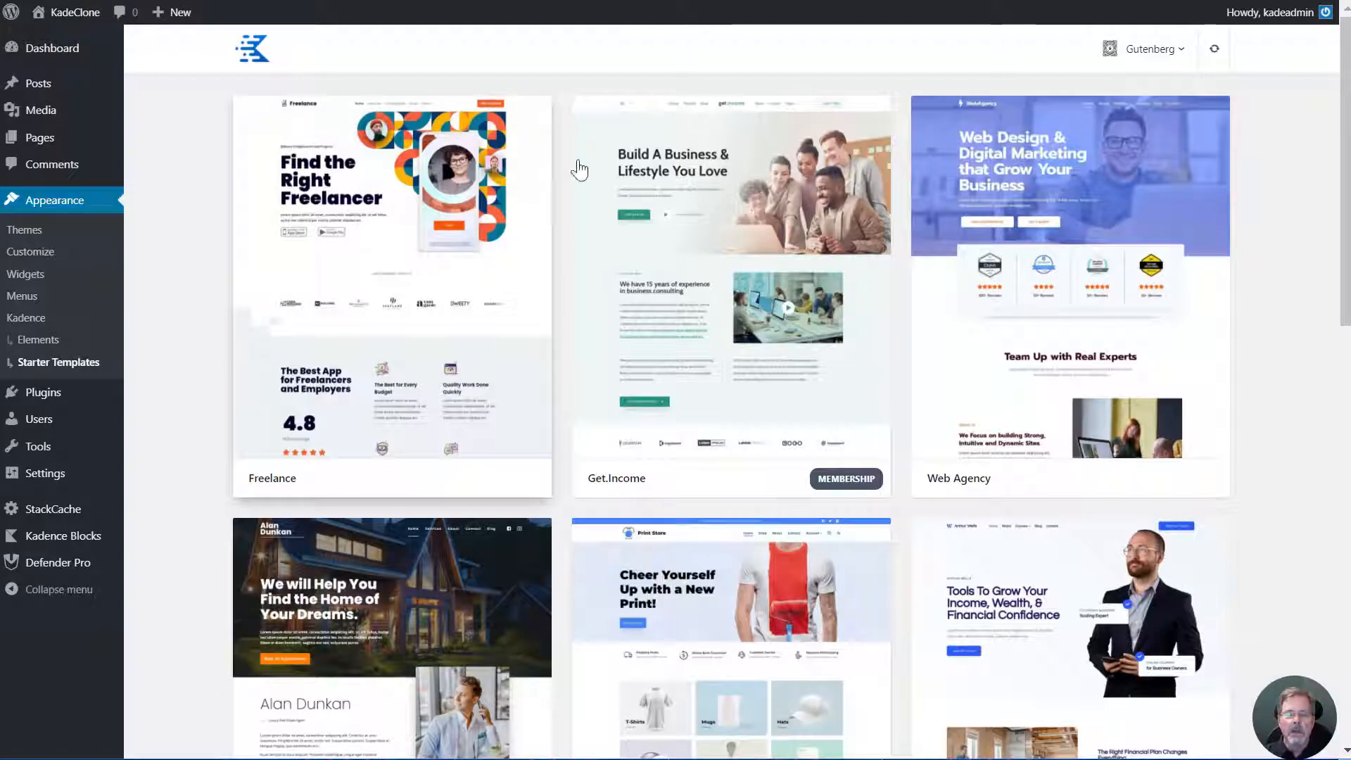
scroll(687, 293, "down", 15)
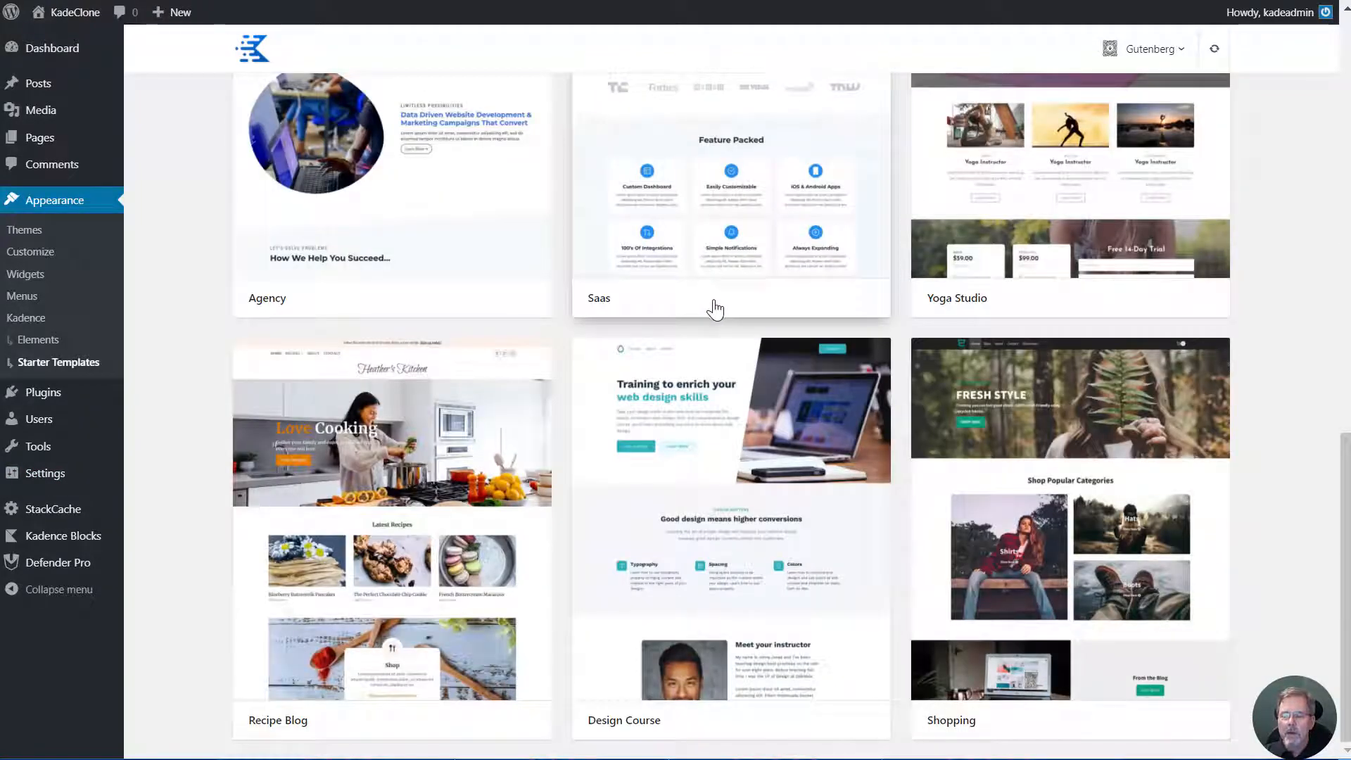
scroll(688, 476, "up", 15)
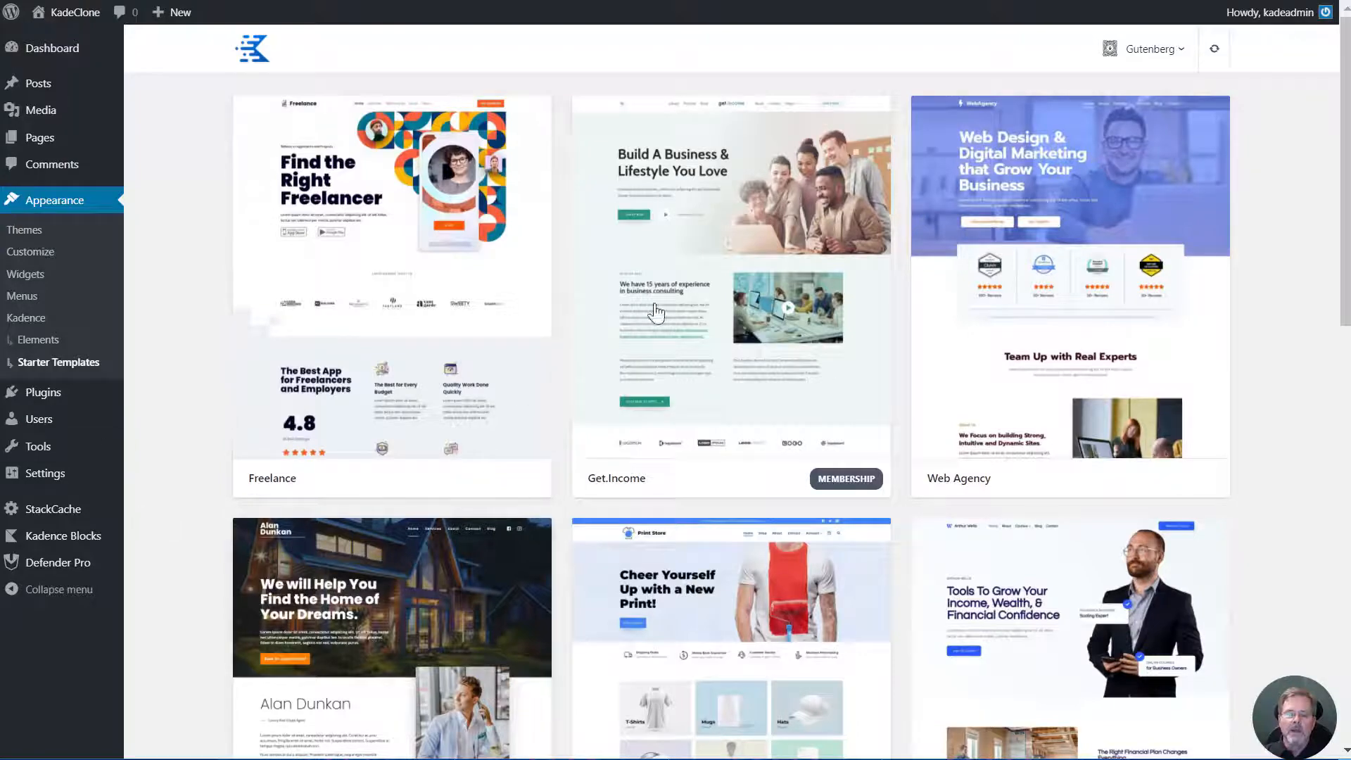
scroll(470, 303, "down", 12)
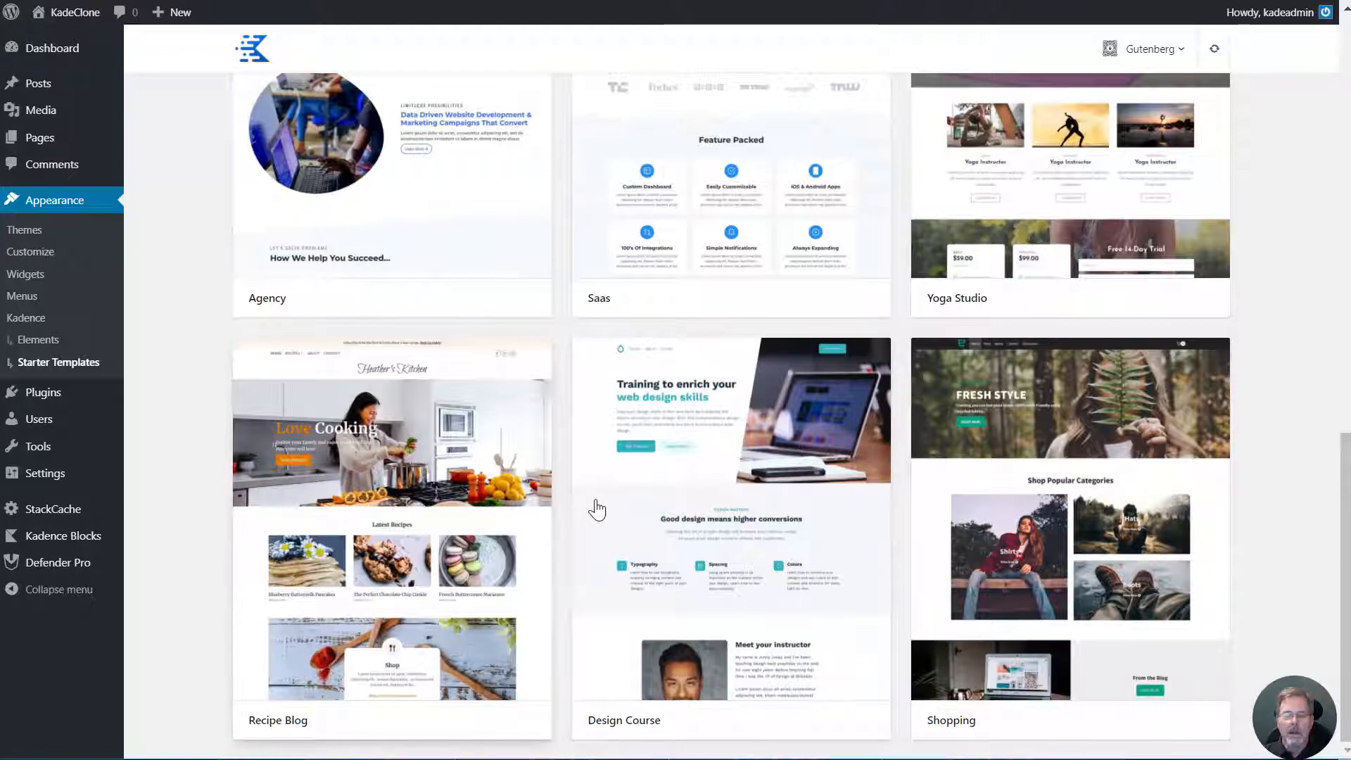
scroll(599, 504, "up", 12)
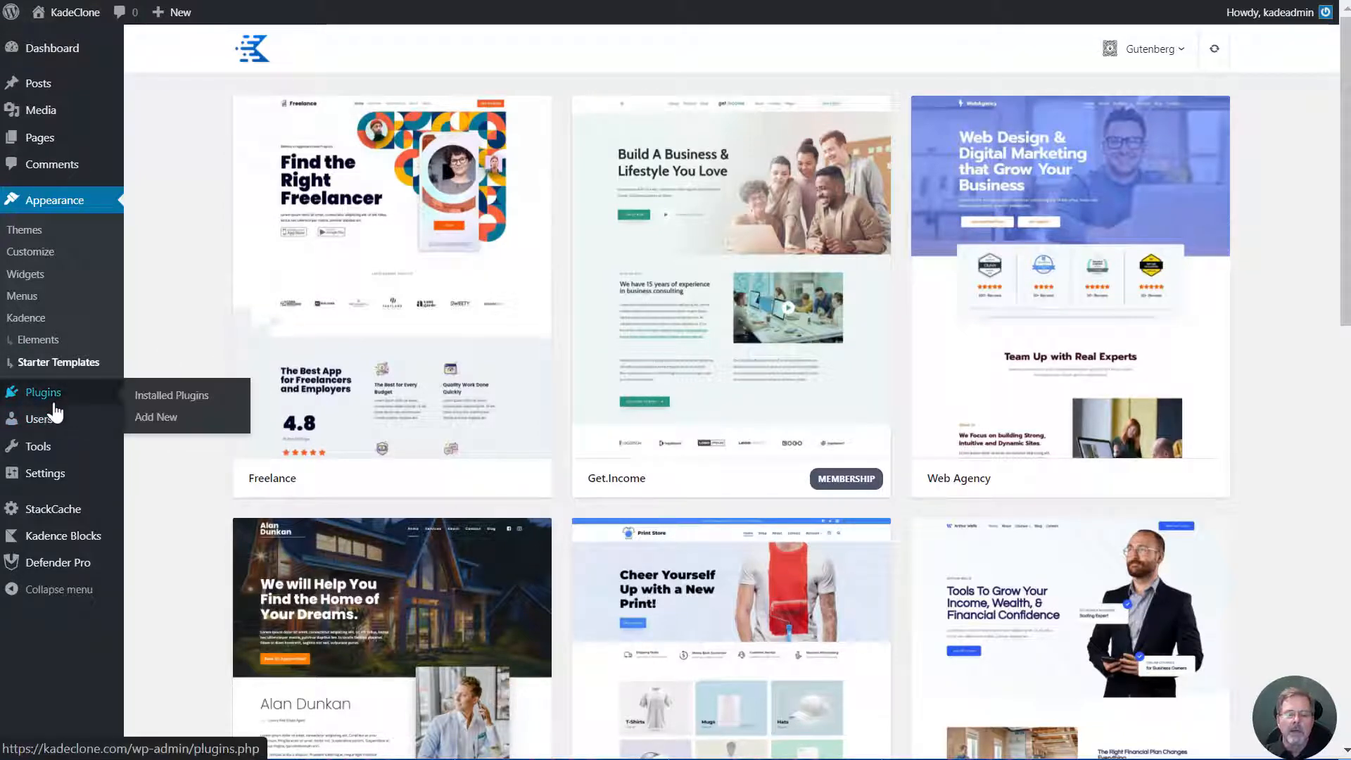
Open the list of installed plugins and review it along with the Defender Pro and Kadence Blocks admin entries.
left_click(215, 398)
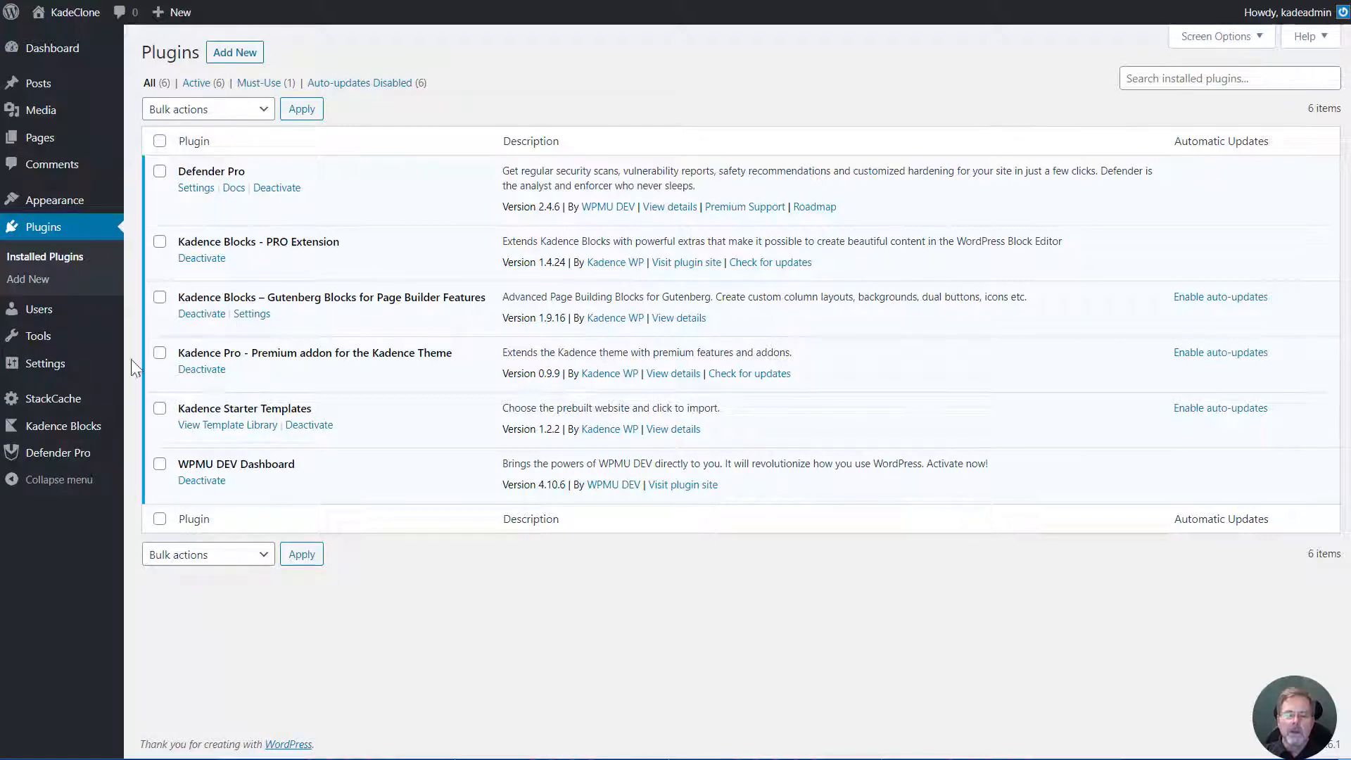
mouse_move(1300, 23)
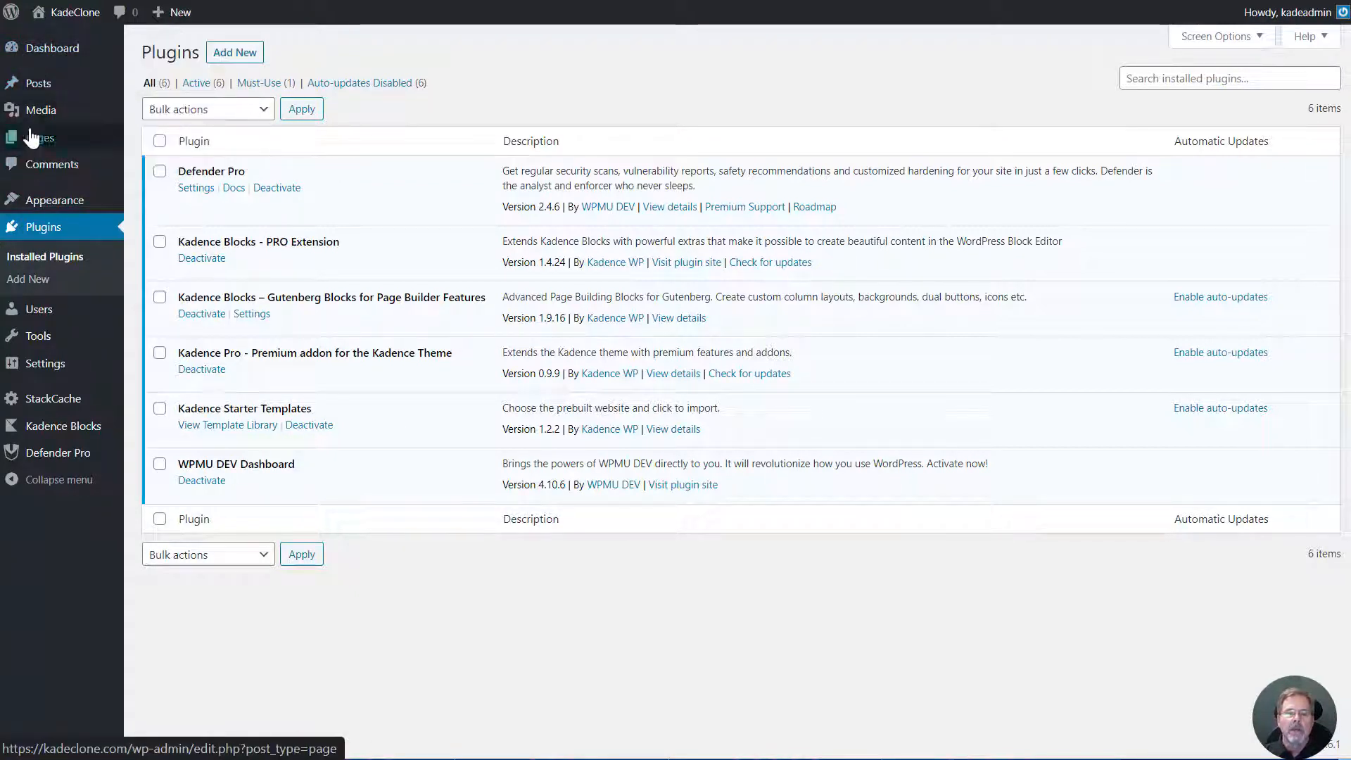
mouse_move(48, 456)
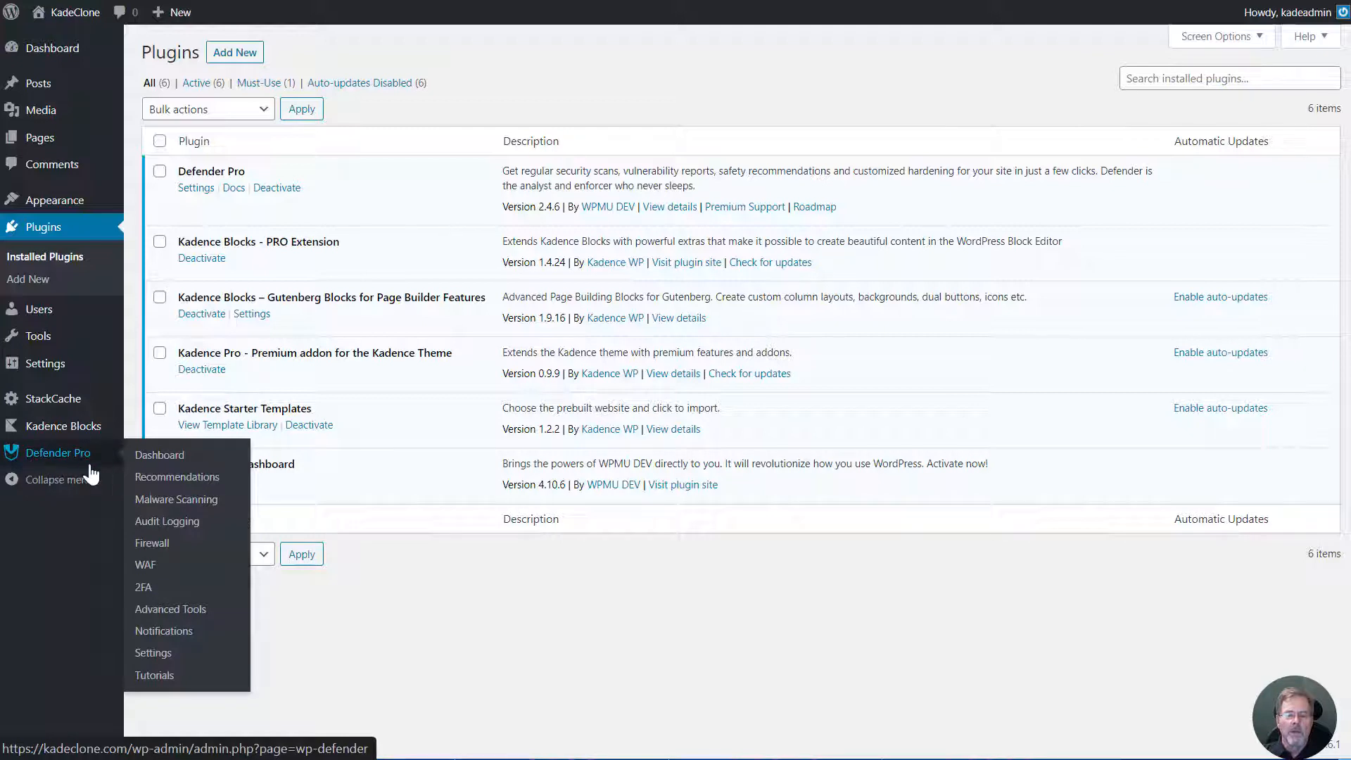
mouse_move(92, 430)
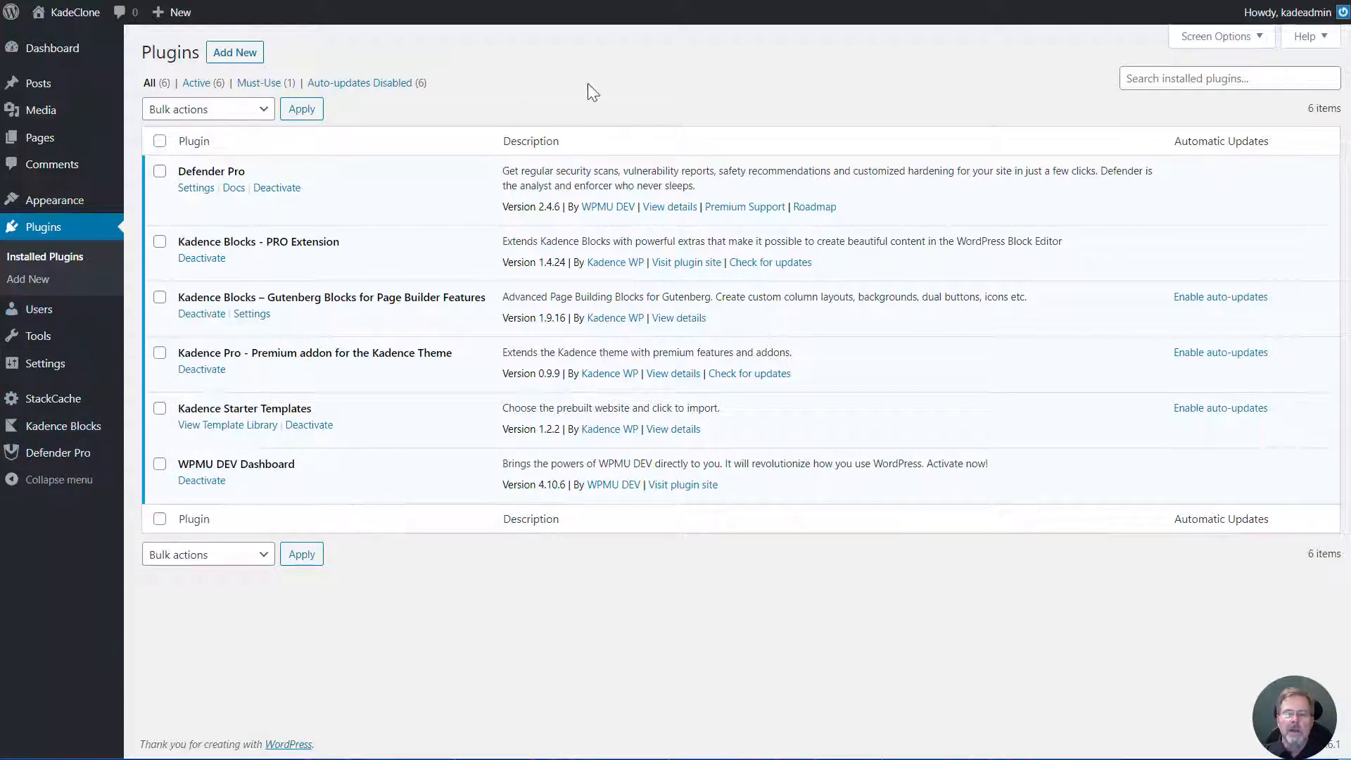
Switch to the Aroga Web Hosting control panel for kadeclone.com and review its Edge Caching settings.
left_click(842, 0)
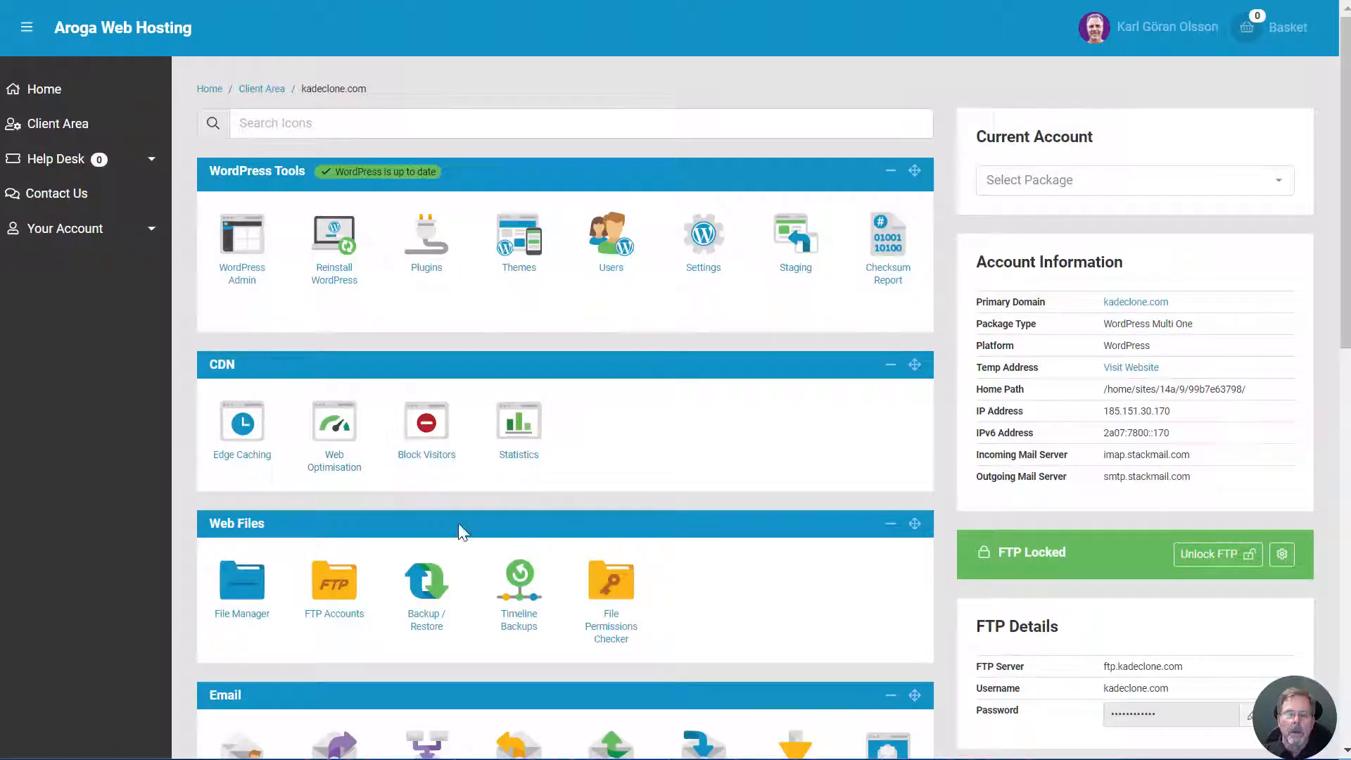
left_click(242, 425)
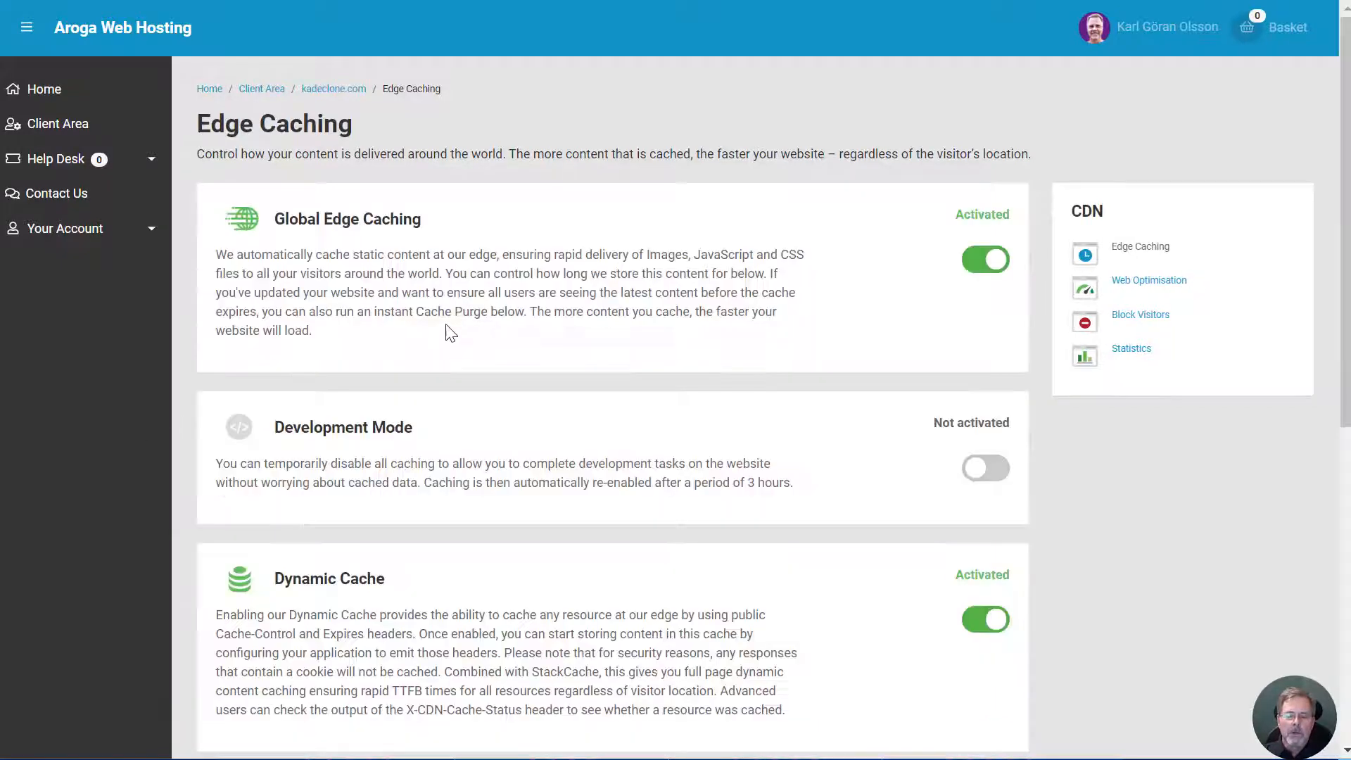
scroll(646, 302, "down", 5)
scroll(591, 431, "up", 3)
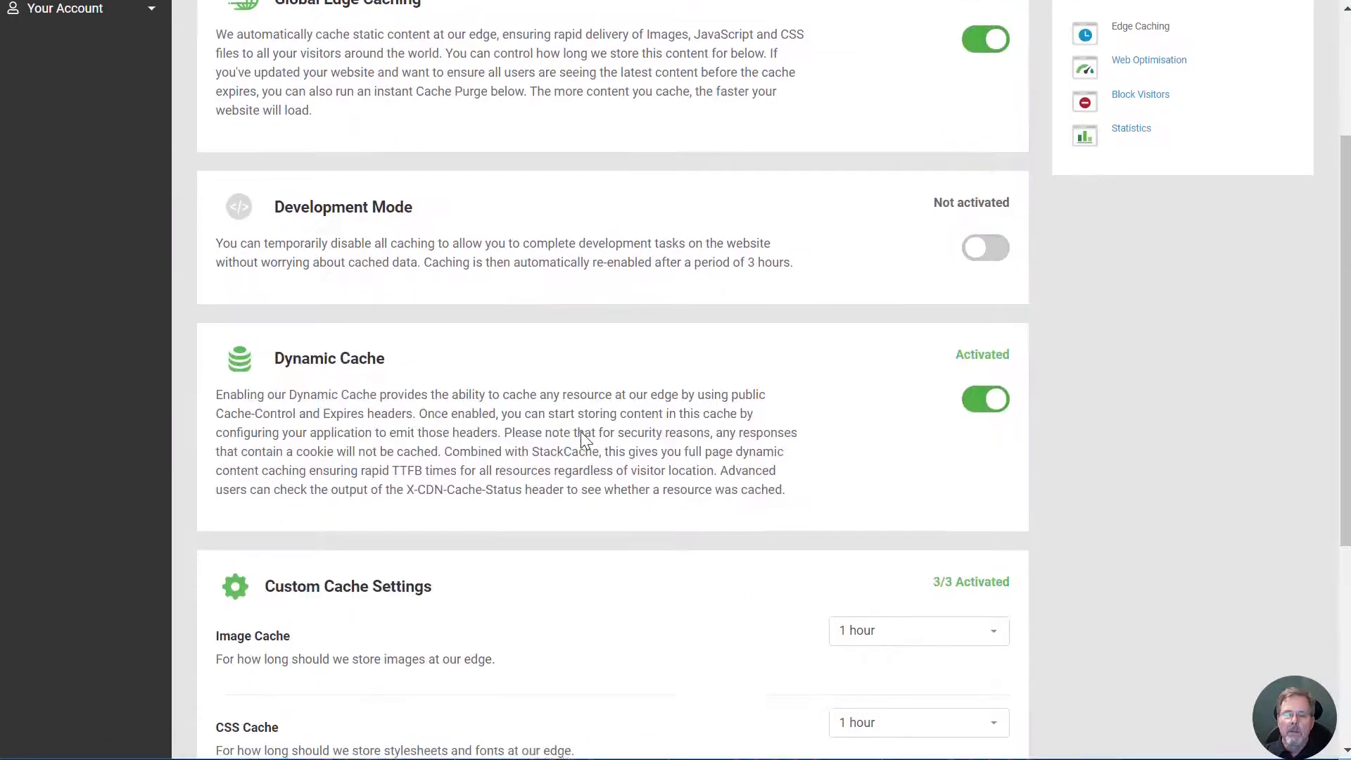
scroll(590, 454, "down", 5)
scroll(802, 317, "up", 8)
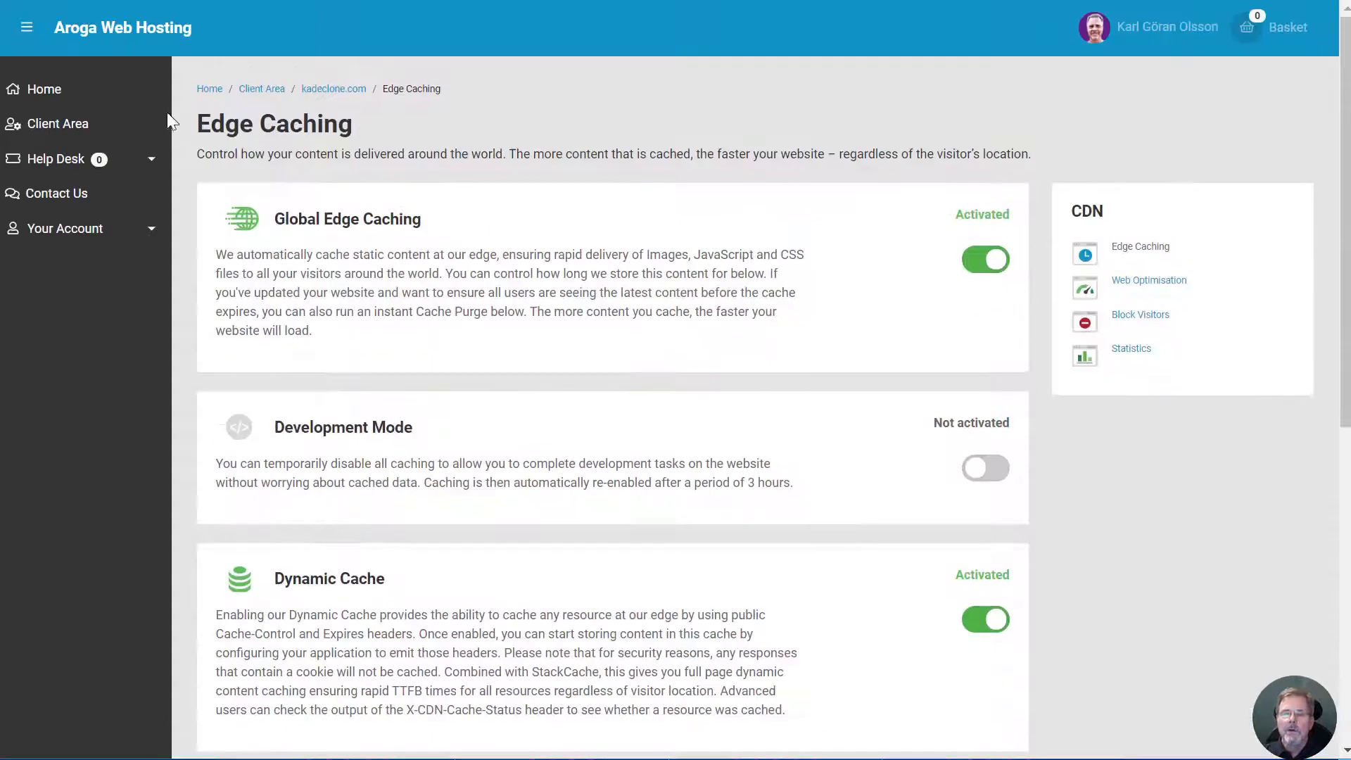
Examine the CDN's Web Optimisation settings, covering the HTML, JavaScript, CSS and image filters and their risk levels.
left_click(1150, 282)
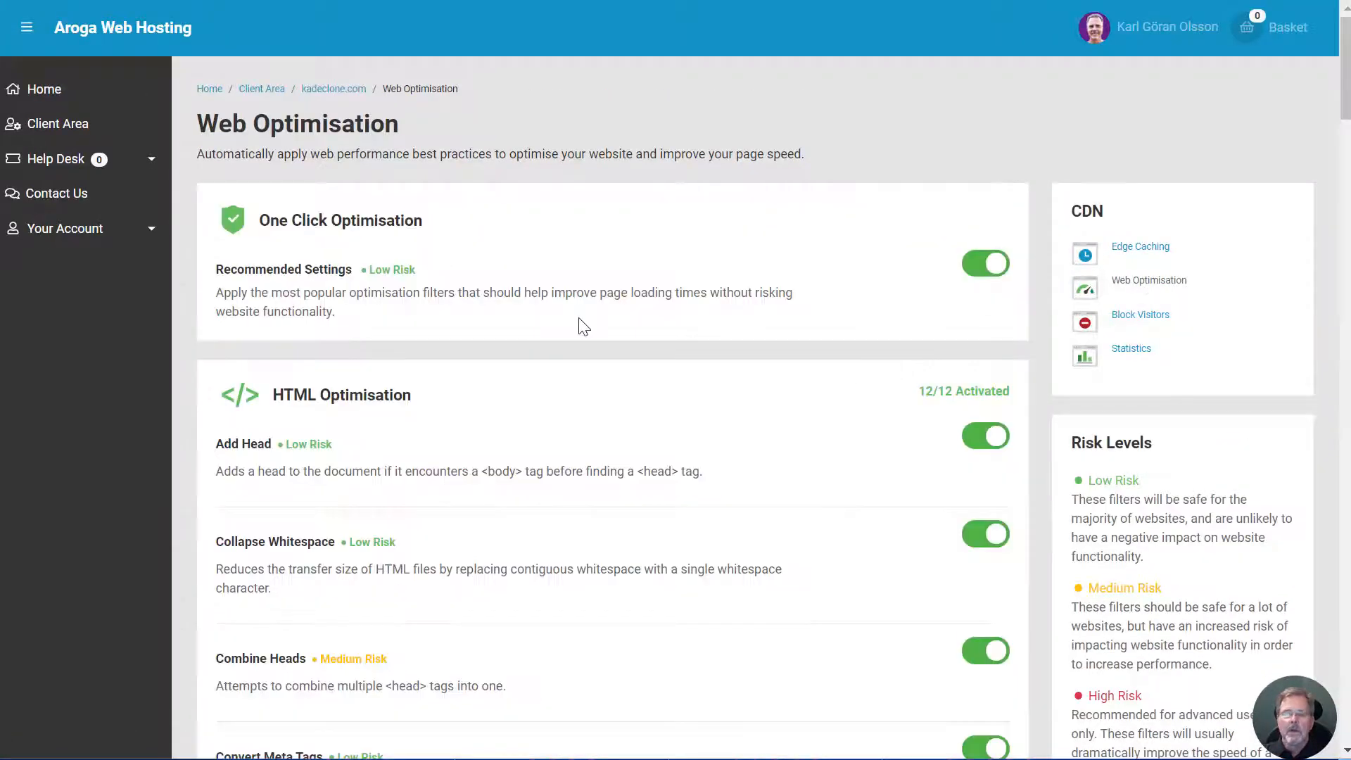
scroll(809, 305, "down", 19)
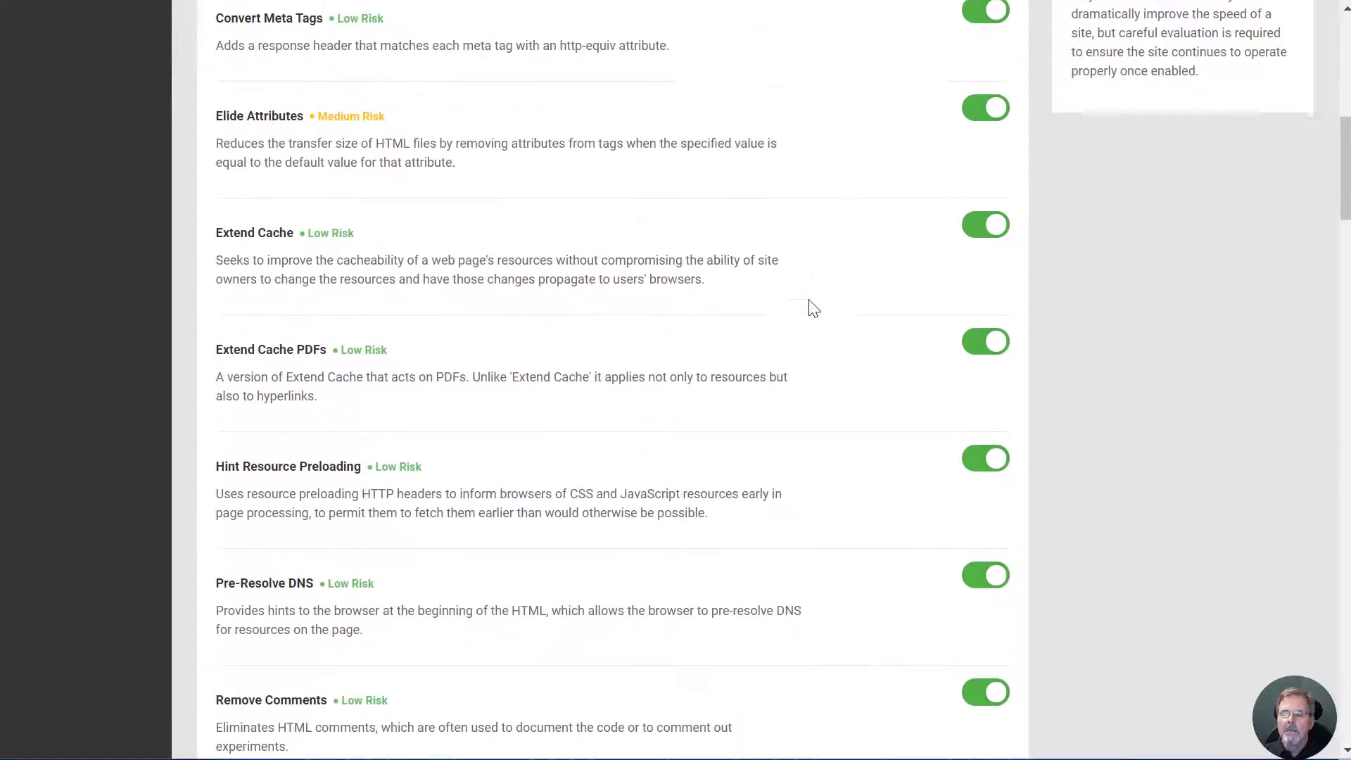
scroll(815, 309, "down", 20)
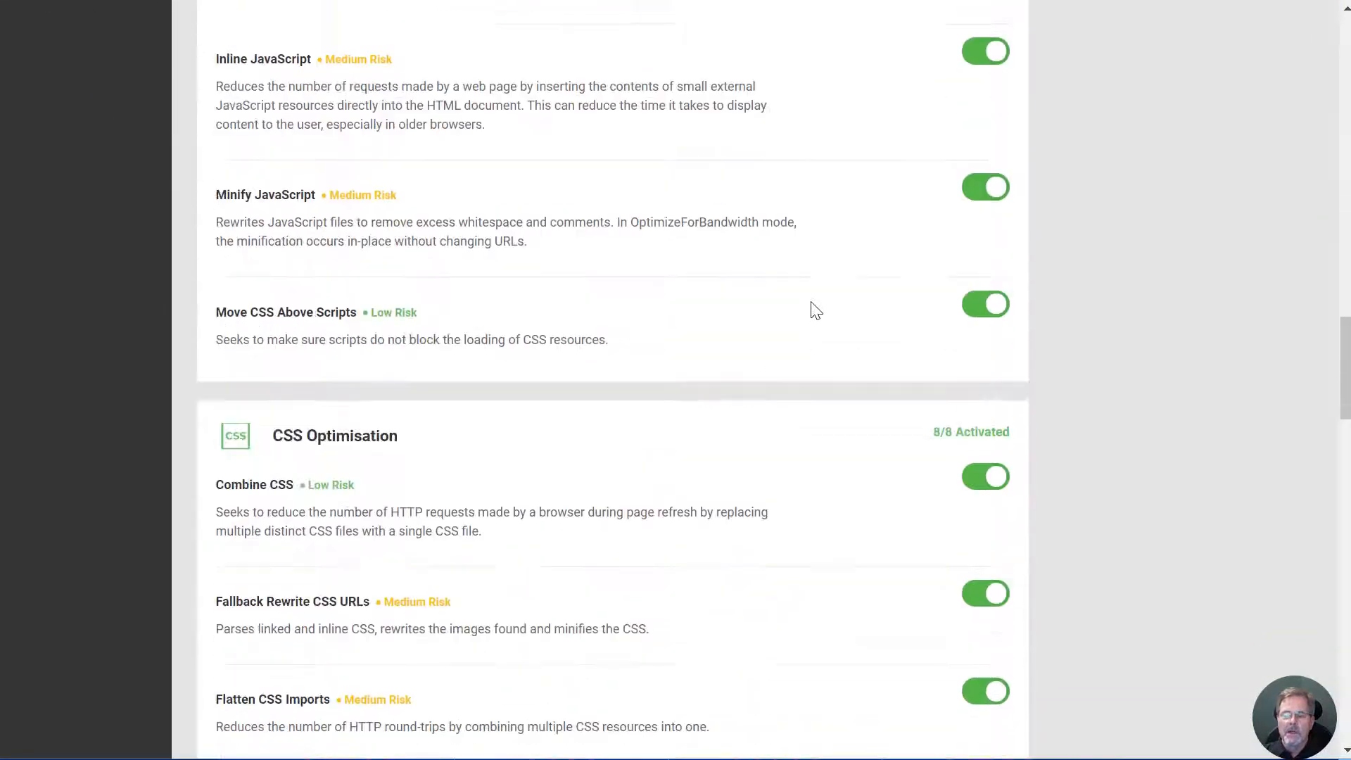
scroll(815, 309, "down", 20)
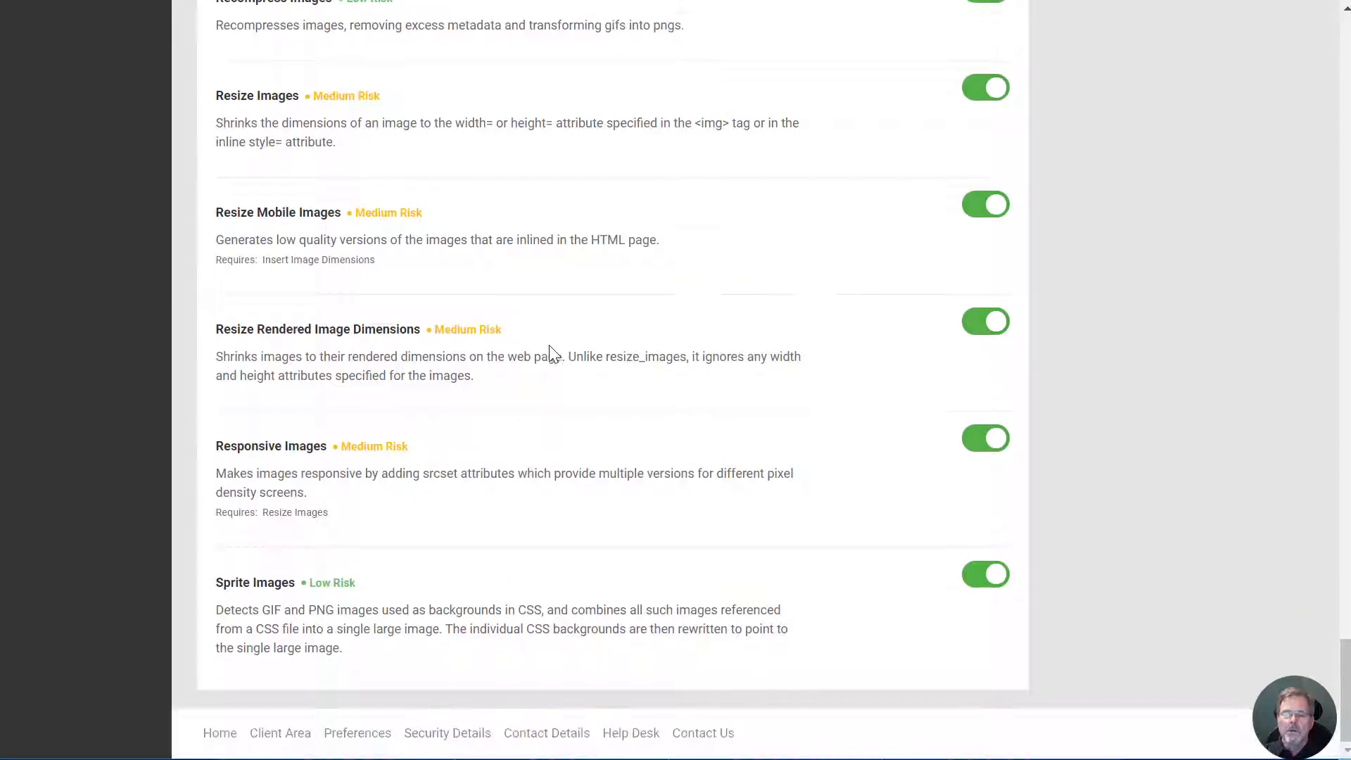
scroll(542, 338, "up", 16)
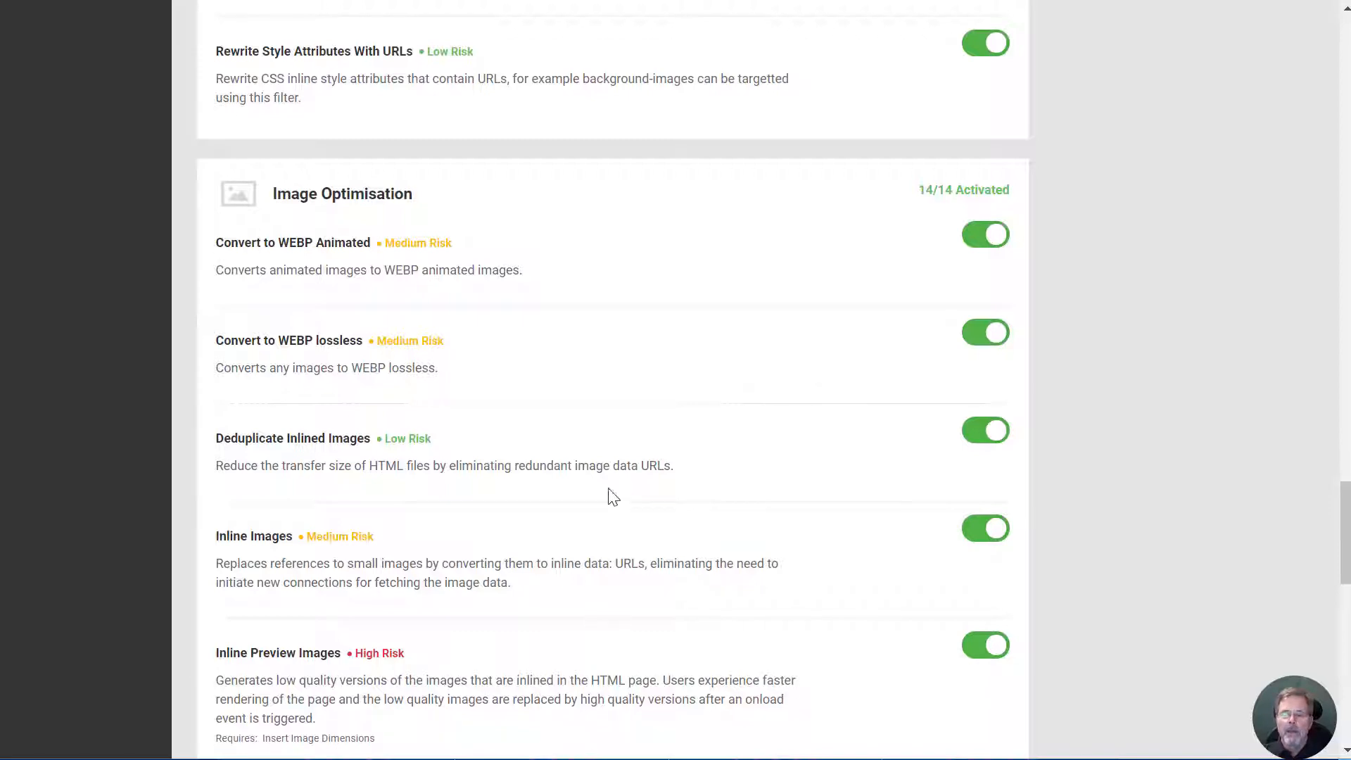
scroll(675, 463, "up", 20)
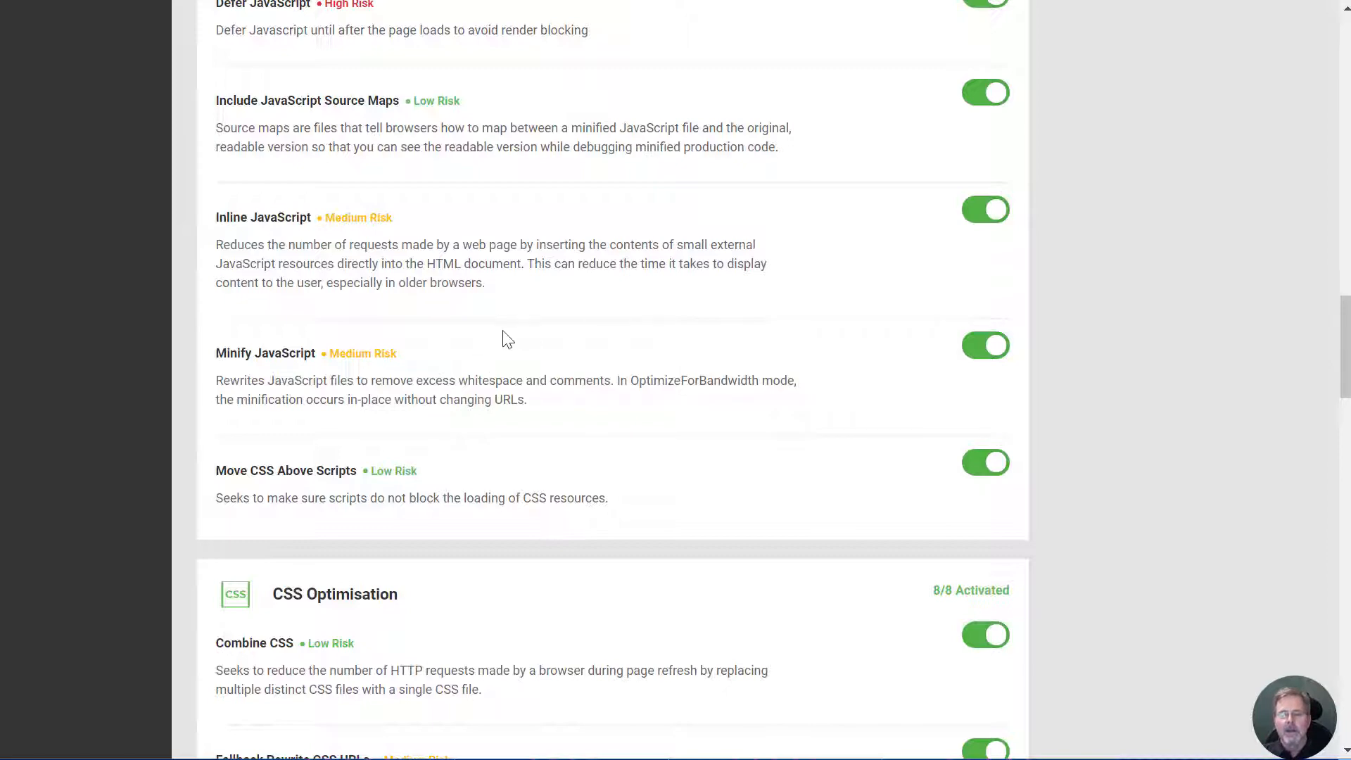
scroll(506, 339, "up", 5)
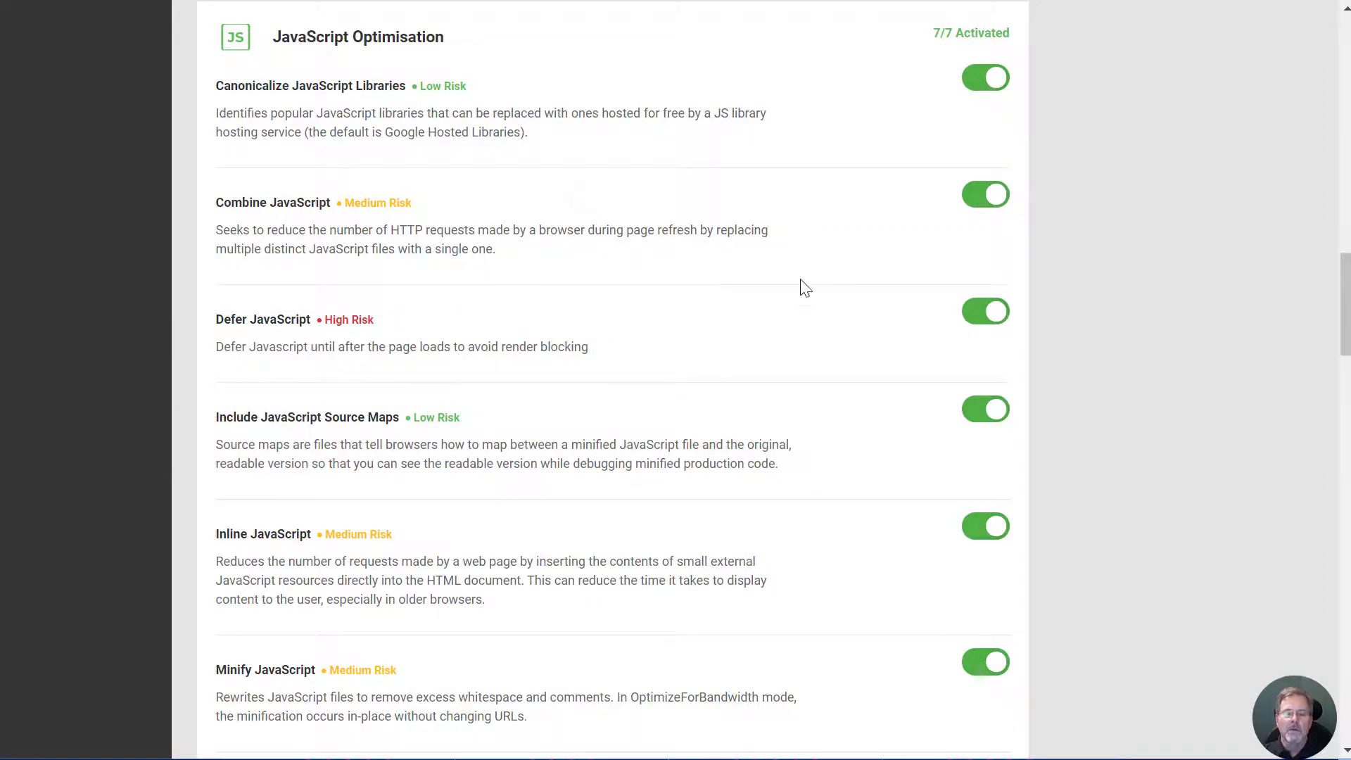
scroll(806, 289, "up", 20)
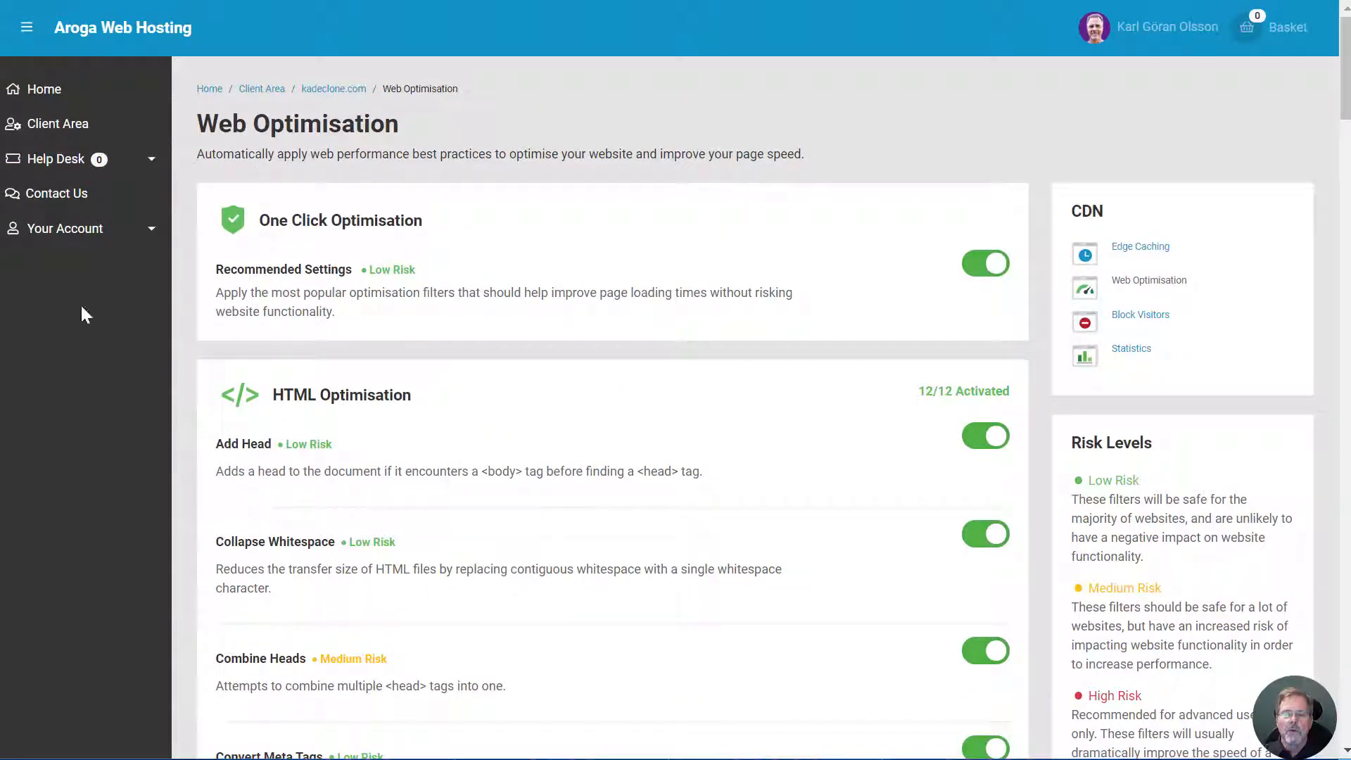
scroll(841, 246, "down", 20)
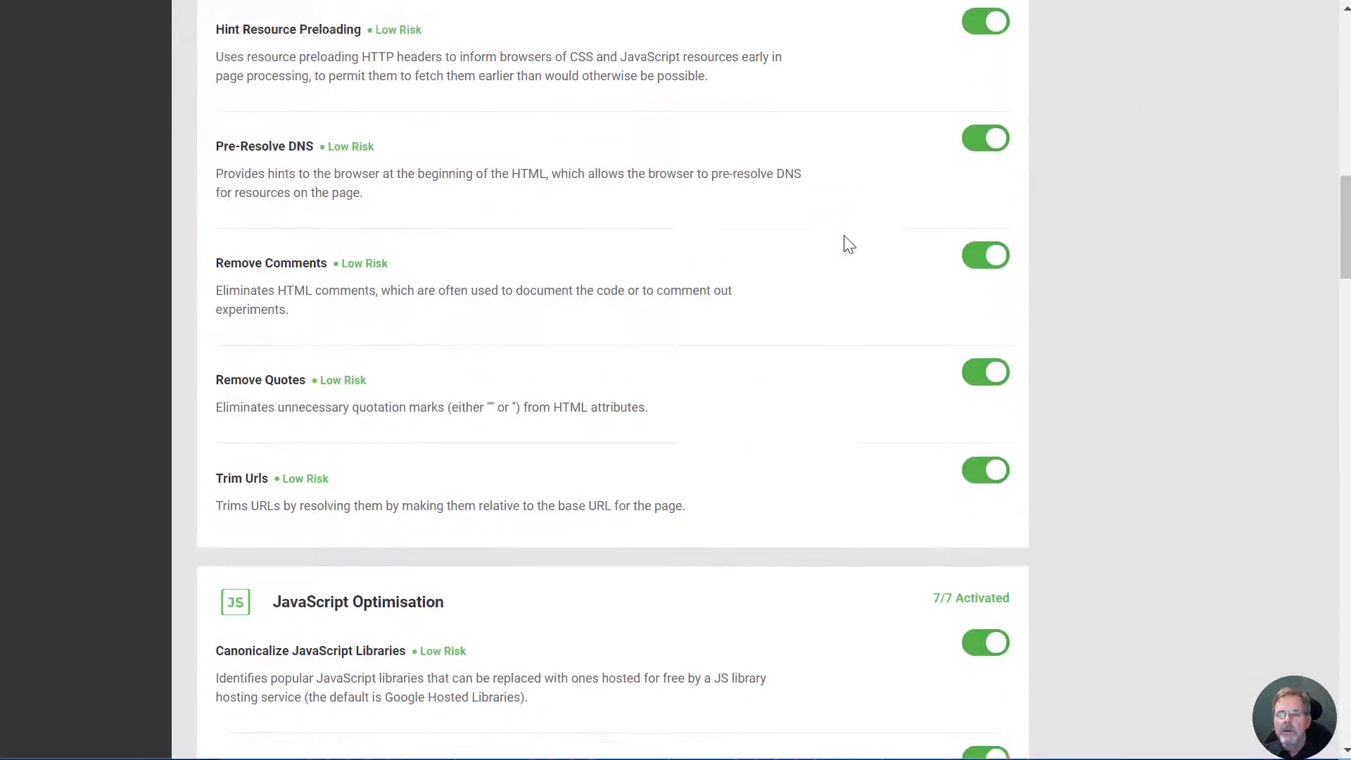
scroll(693, 299, "down", 20)
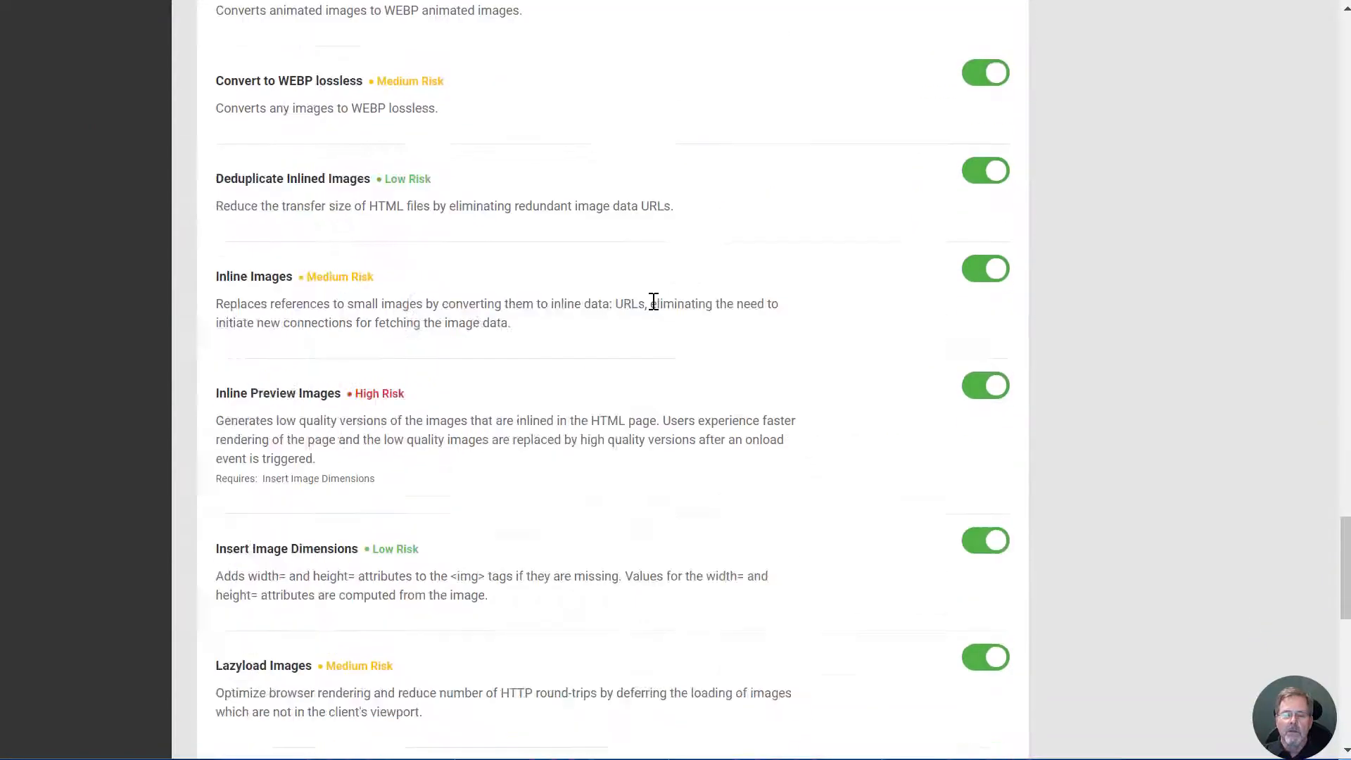
scroll(700, 301, "down", 2)
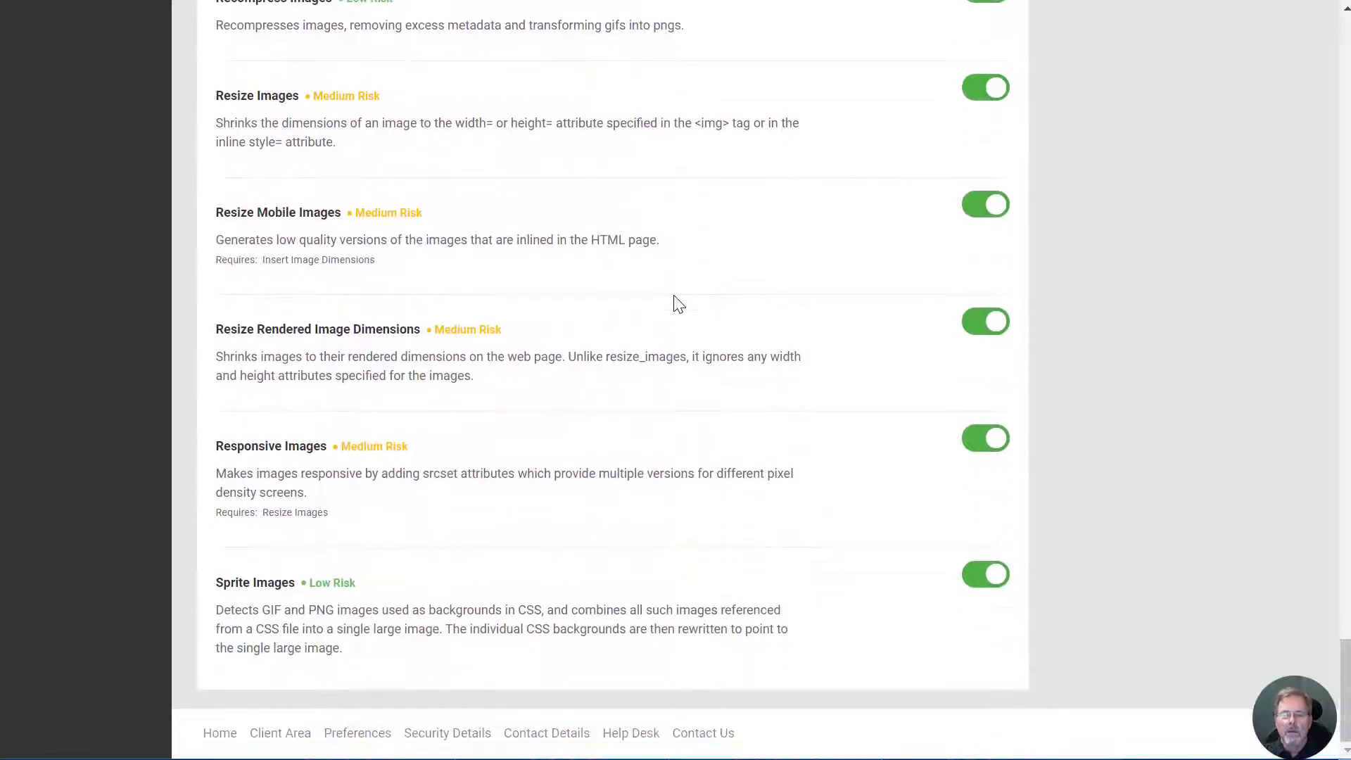
scroll(688, 468, "up", 20)
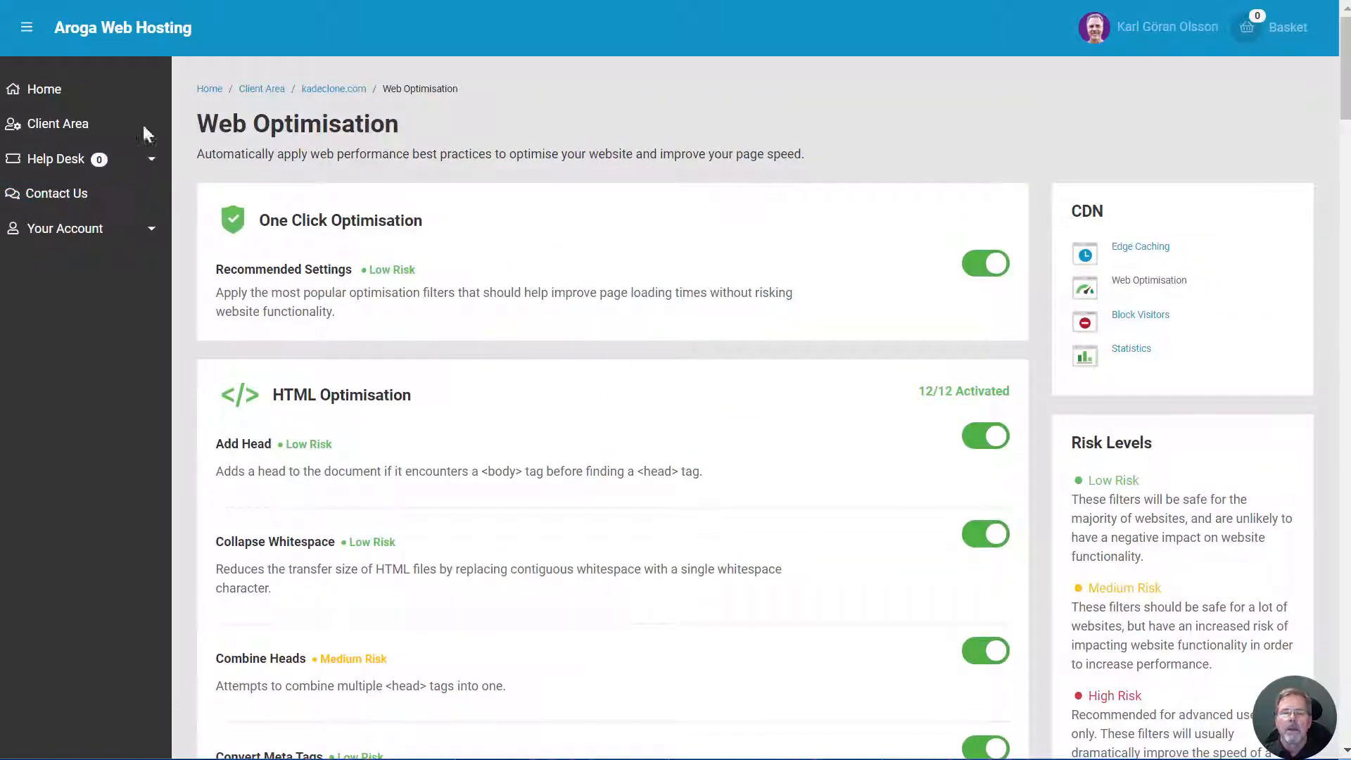
Return to the Edge Caching settings and purge everything from the site's CDN cache.
left_click(1140, 247)
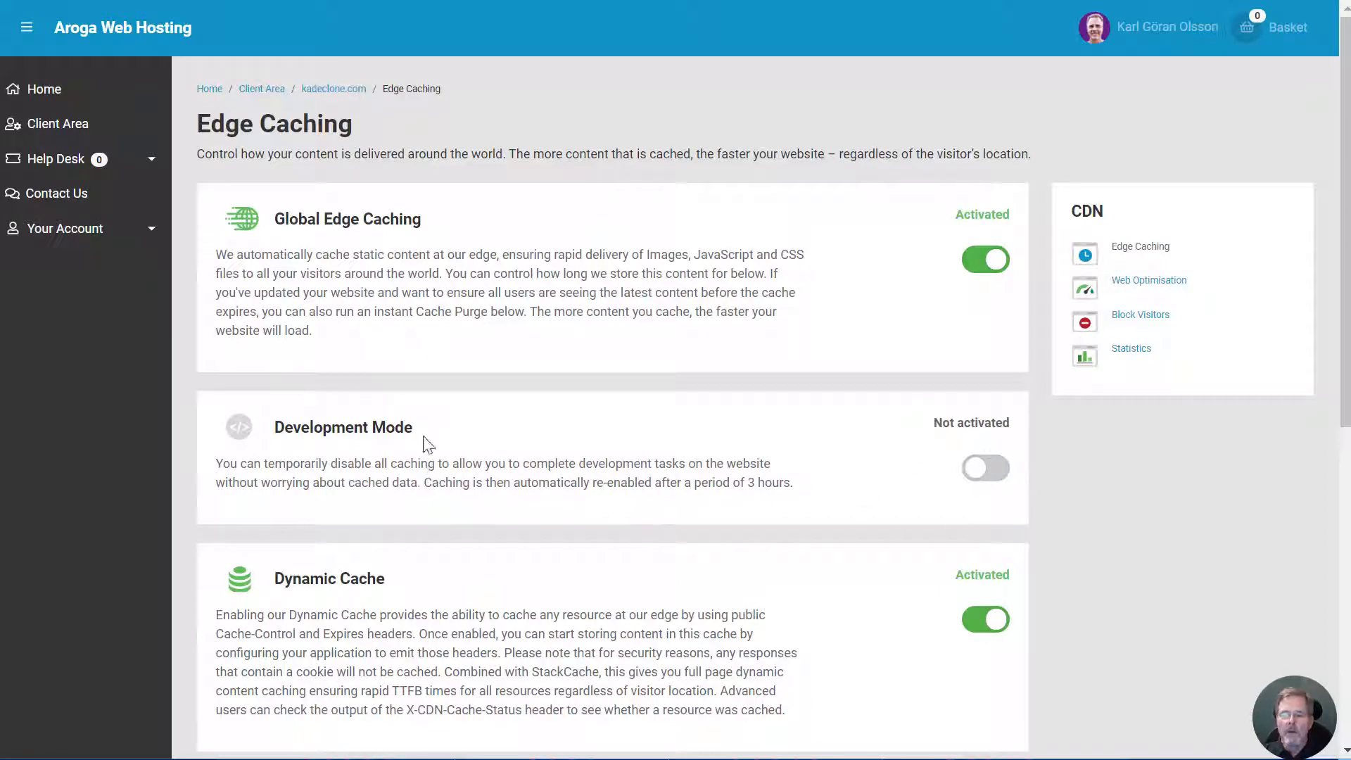
scroll(490, 352, "down", 8)
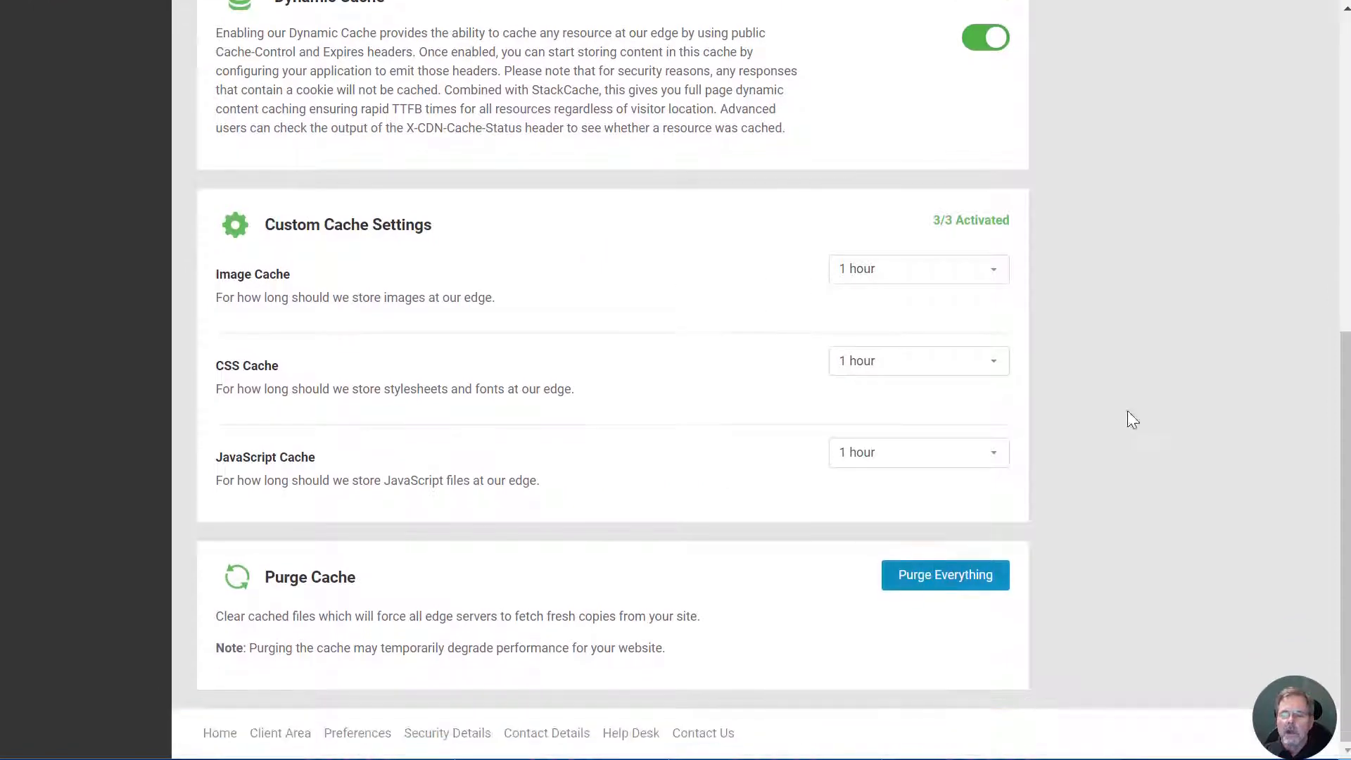
left_click(945, 590)
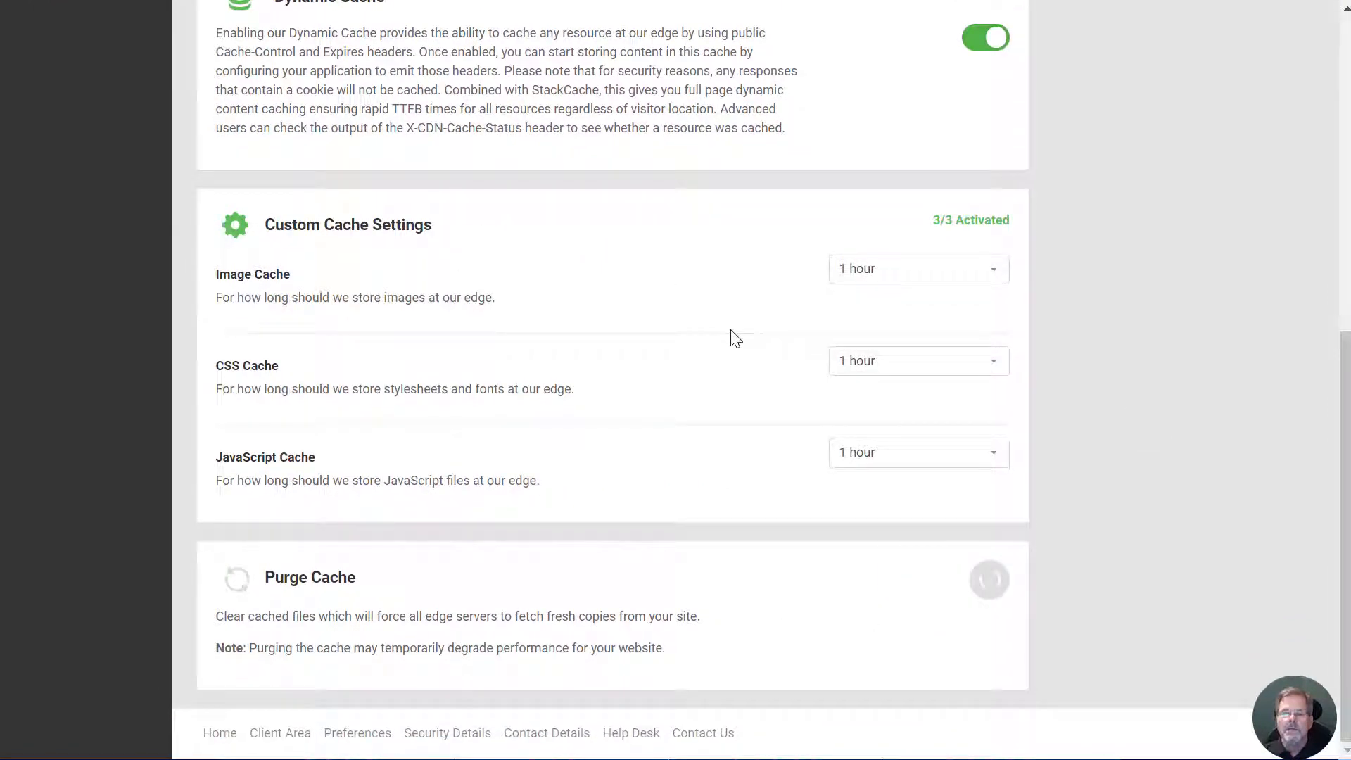
scroll(436, 56, "up", 8)
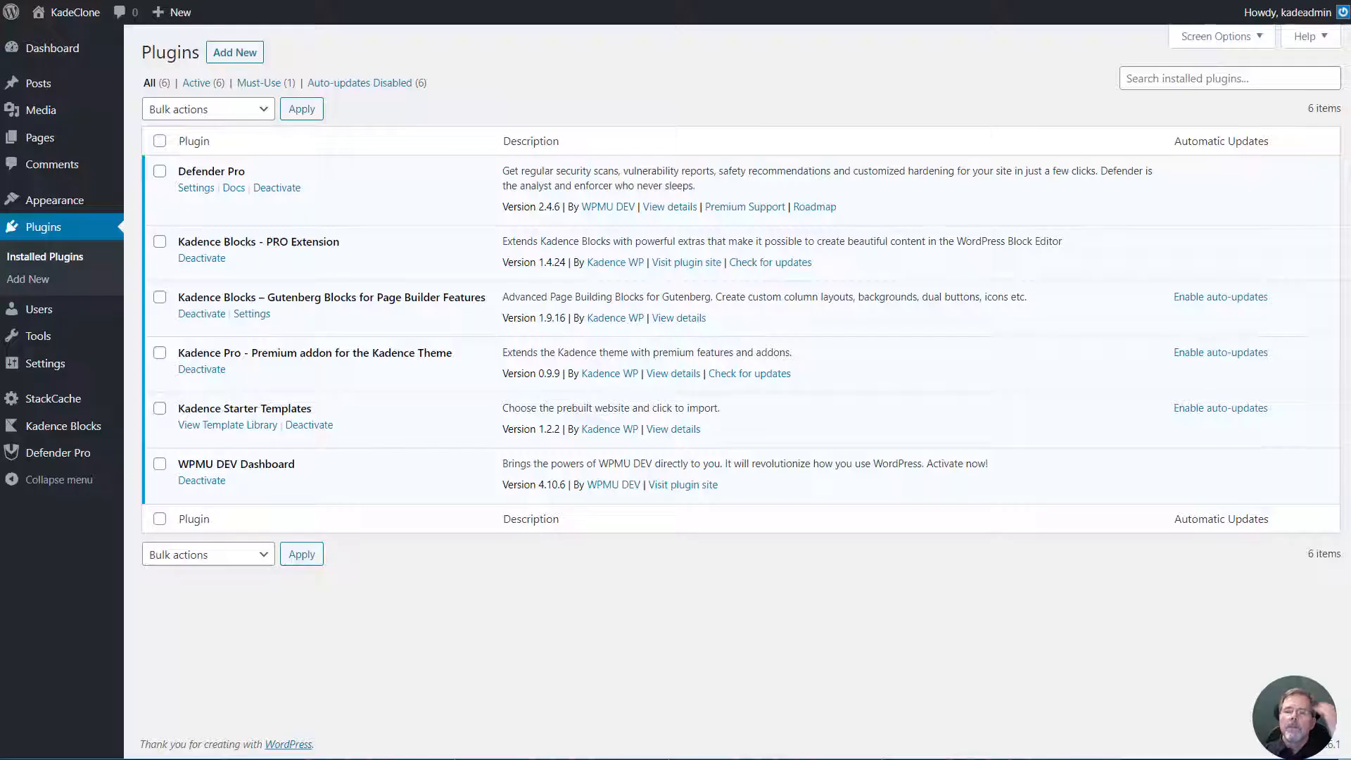
Switch to the WordPress admin and purge the entire cache from the StackCache settings.
left_click(36, 407)
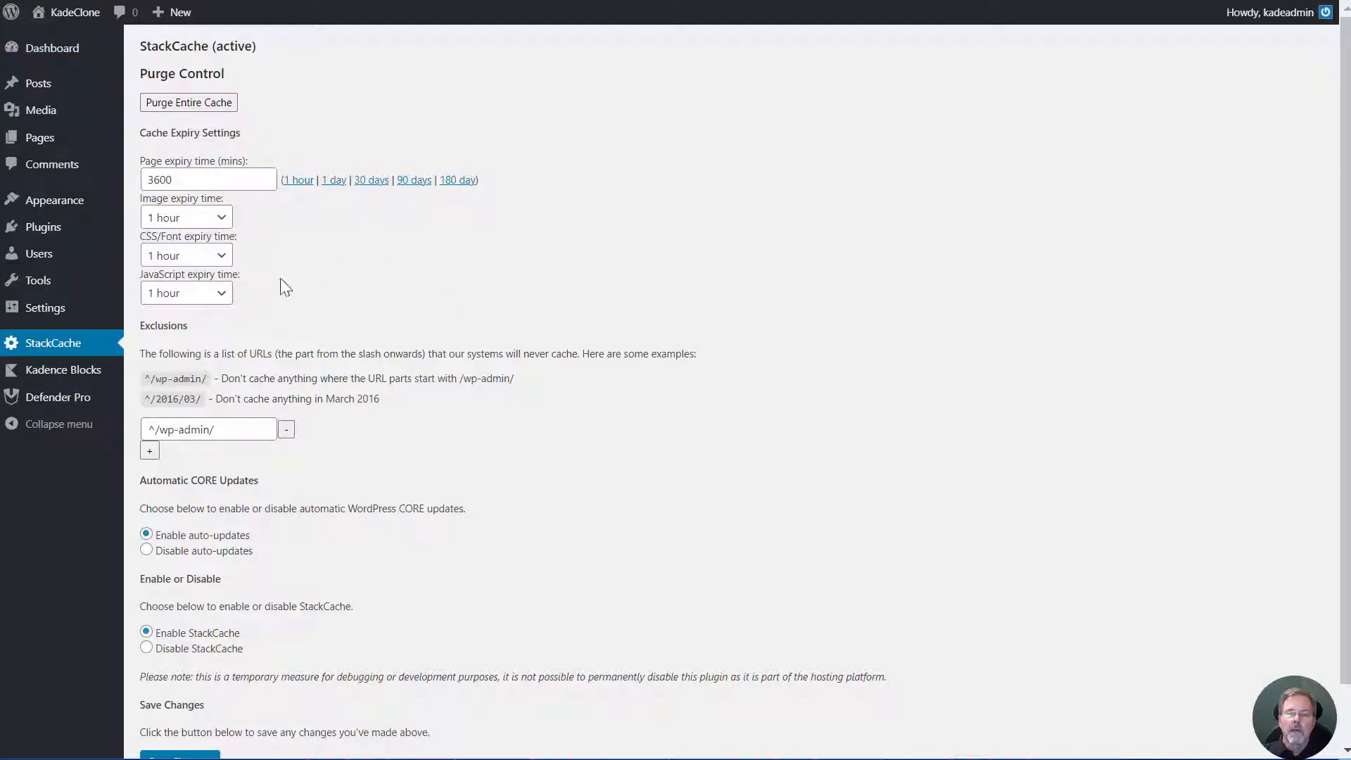
left_click(173, 105)
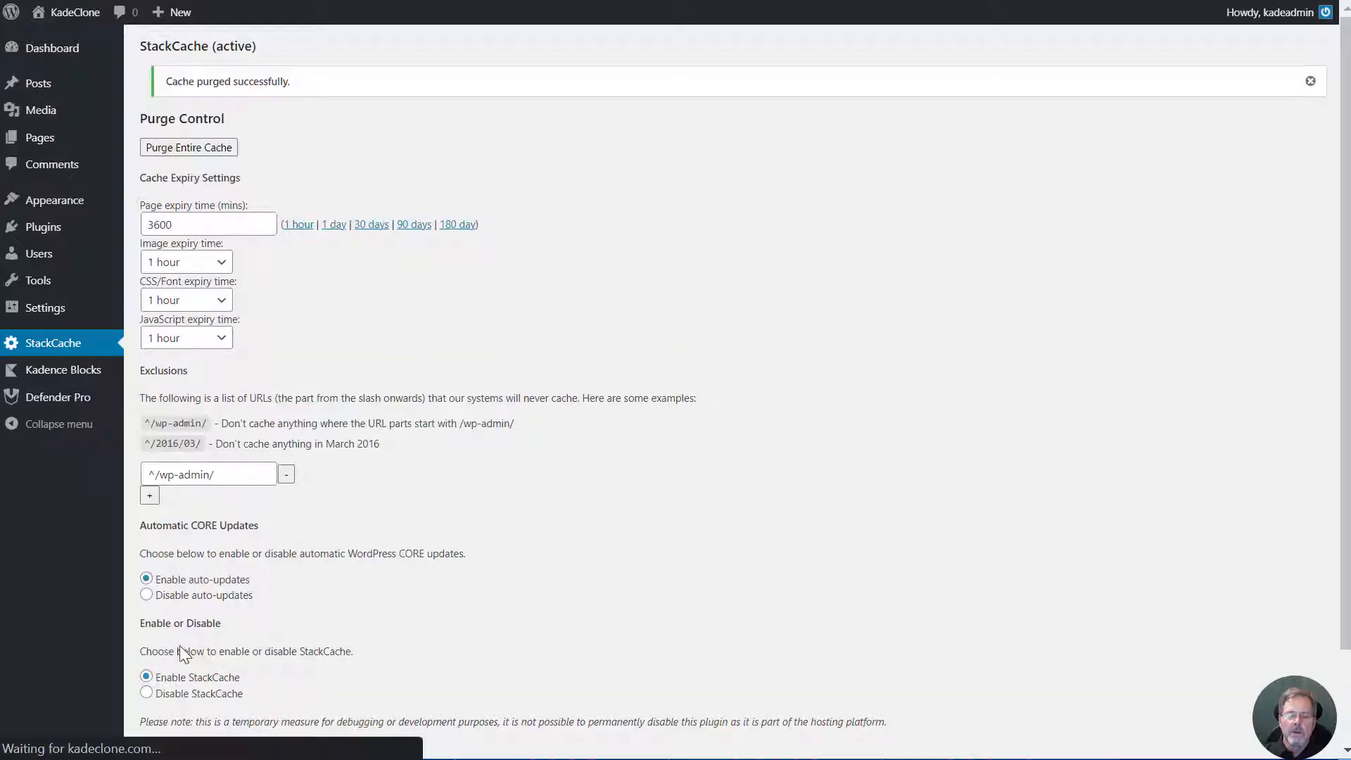
scroll(361, 605, "down", 2)
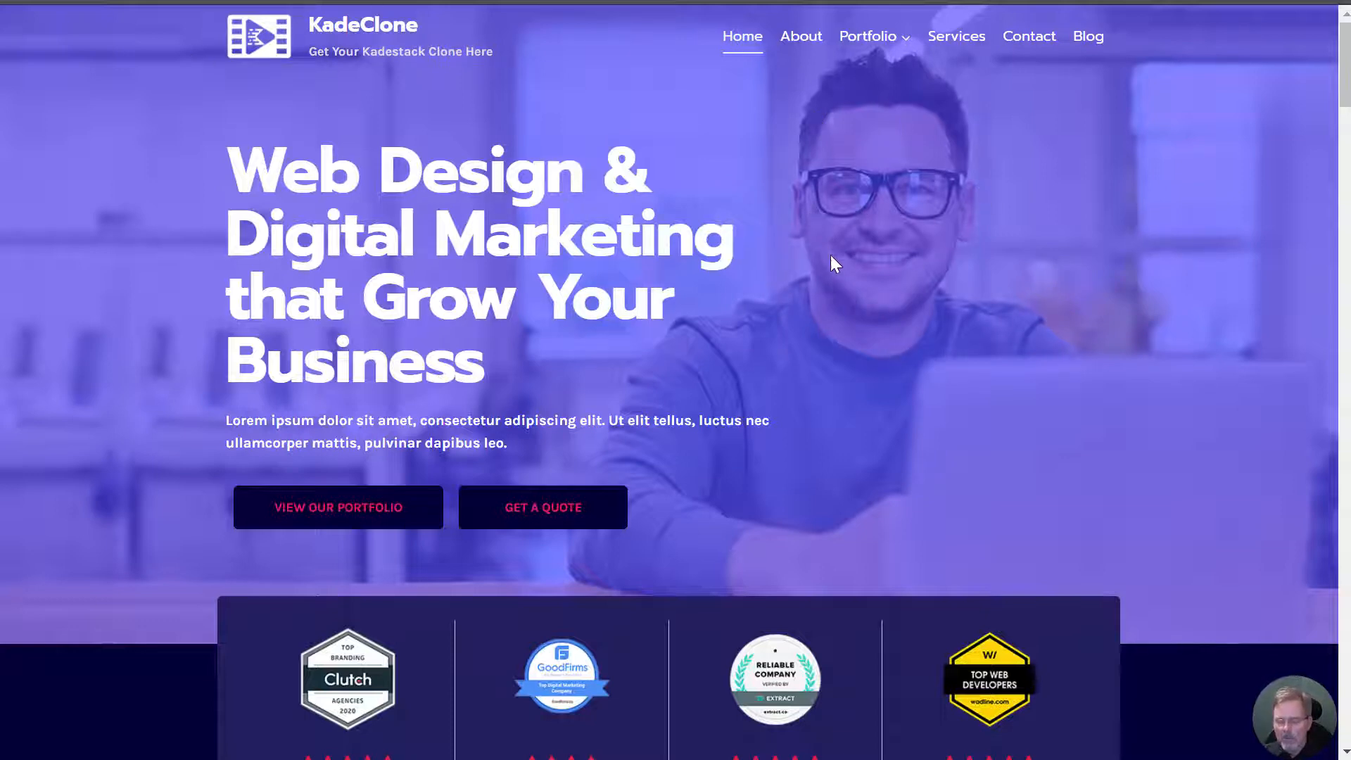
Inspect the hero section of the KadeClone home page with the browser's developer tools.
right_click(806, 314)
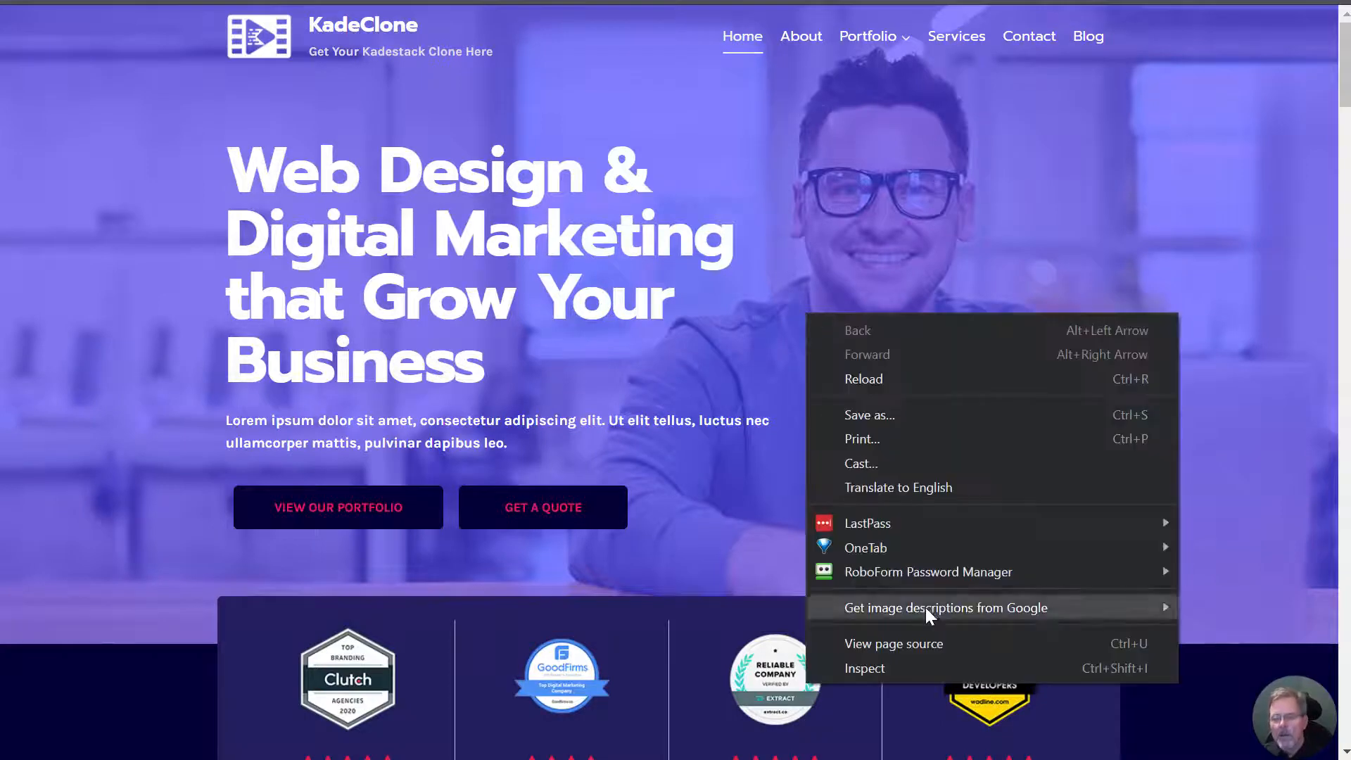
left_click(856, 668)
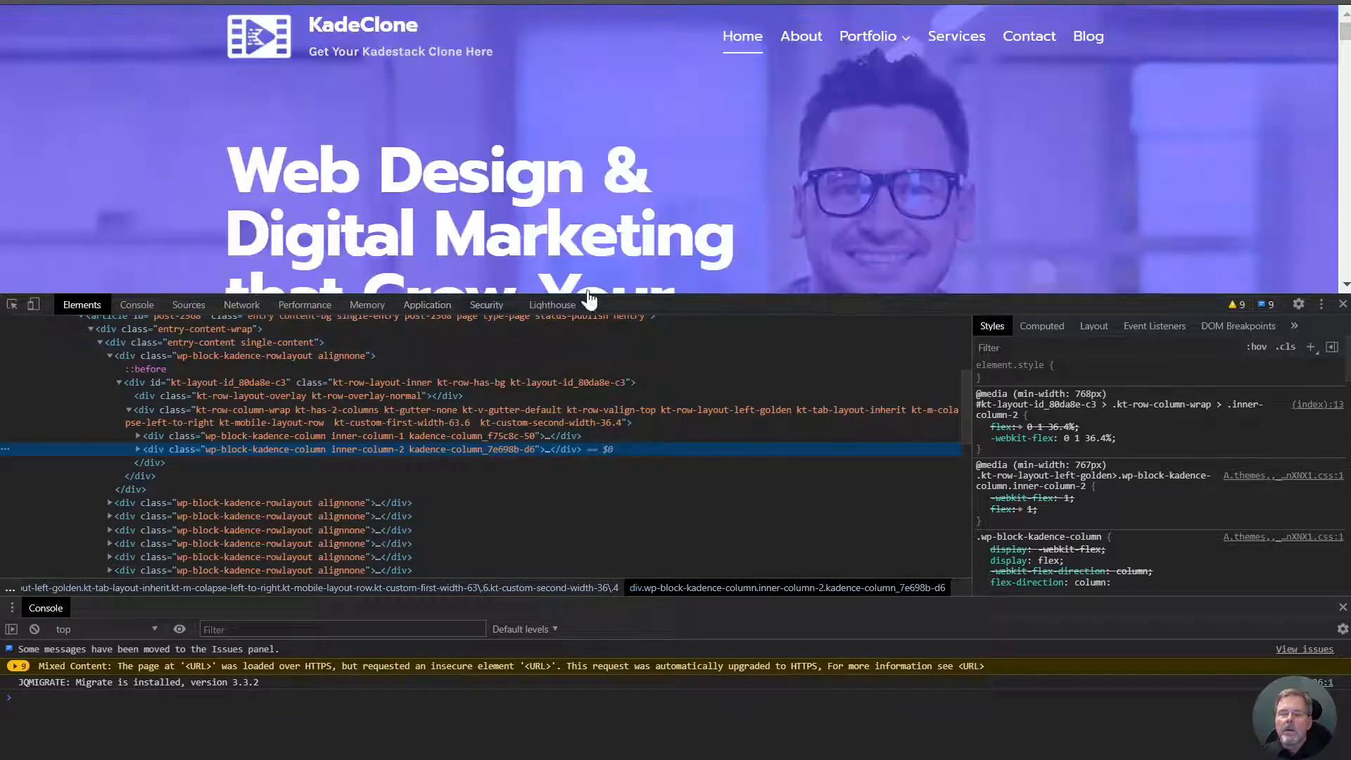
left_click(778, 247)
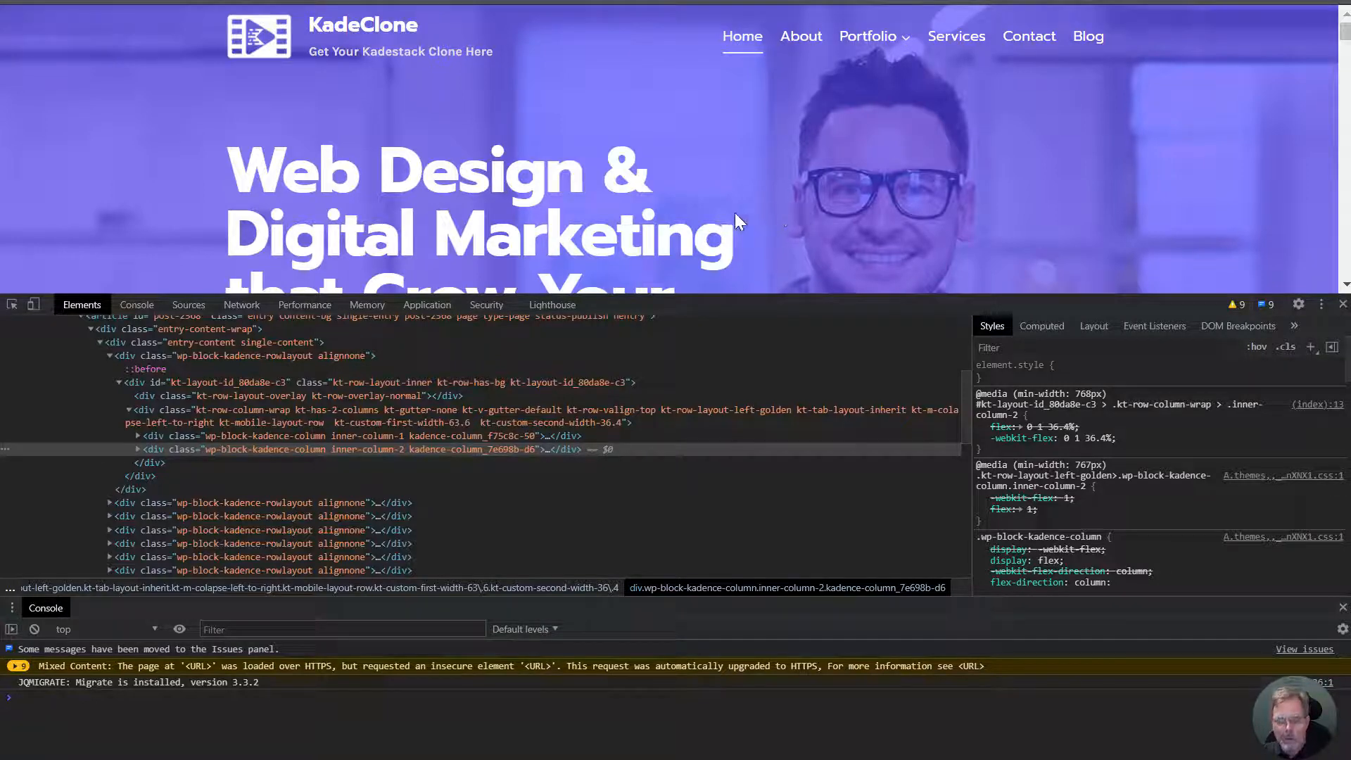
Reload the KadeClone home page, list its network requests and examine the timing breakdown of the kadeclone.com document request.
key("F5")
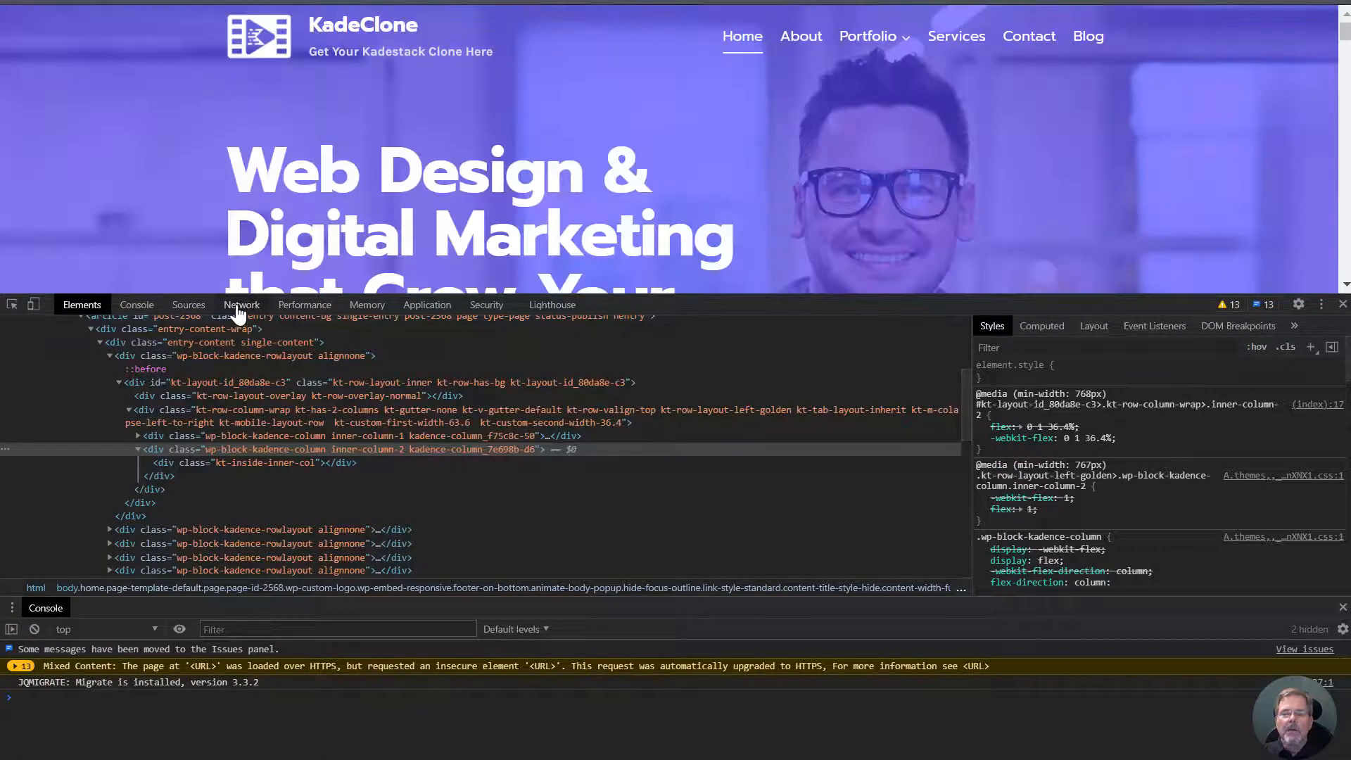
left_click(239, 310)
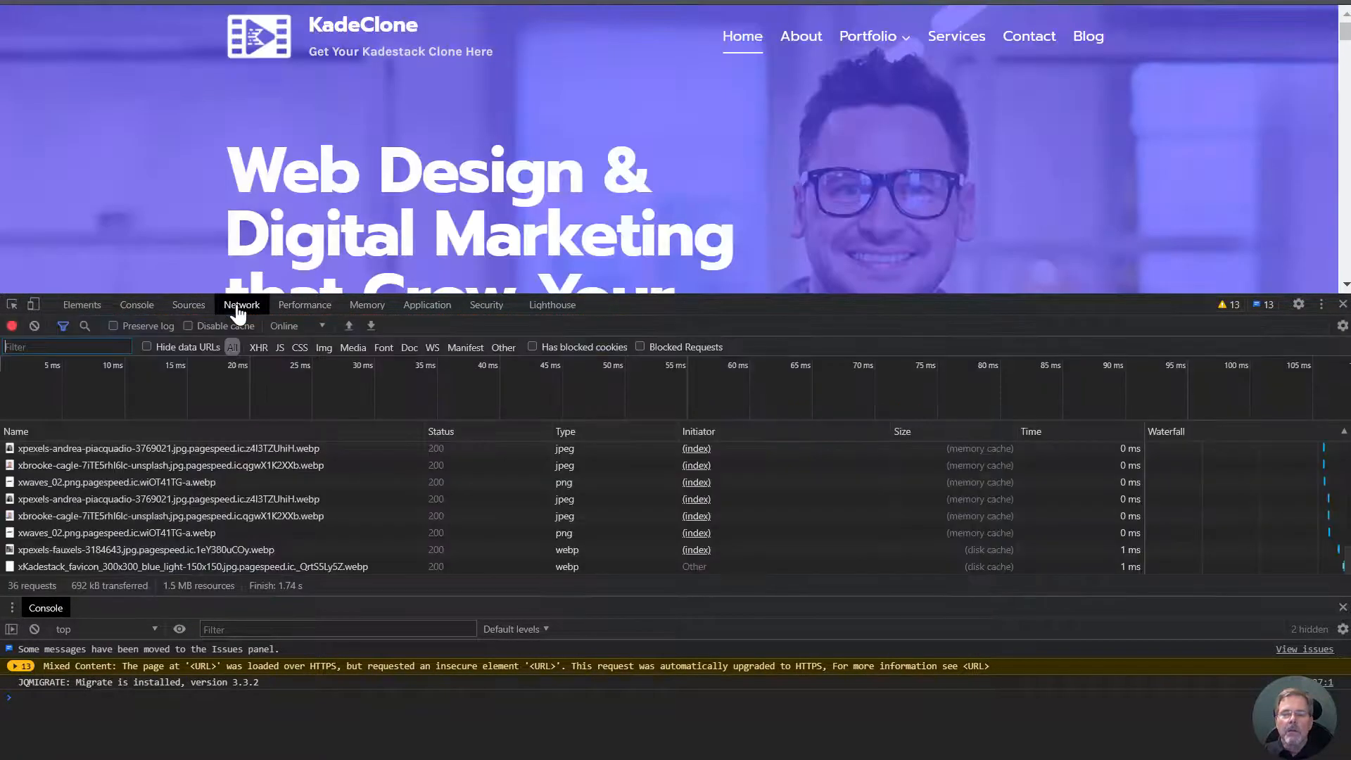
scroll(302, 505, "up", 10)
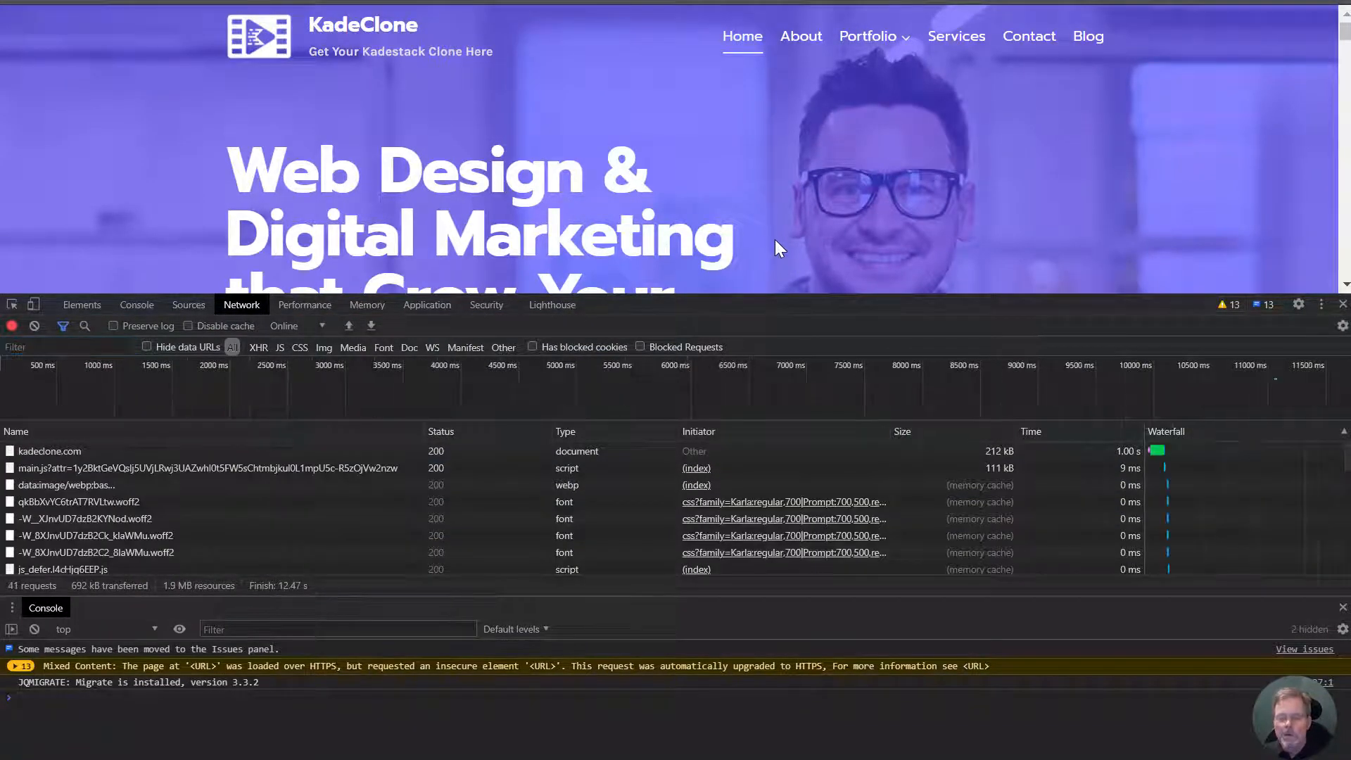
key("F5")
scroll(252, 526, "up", 10)
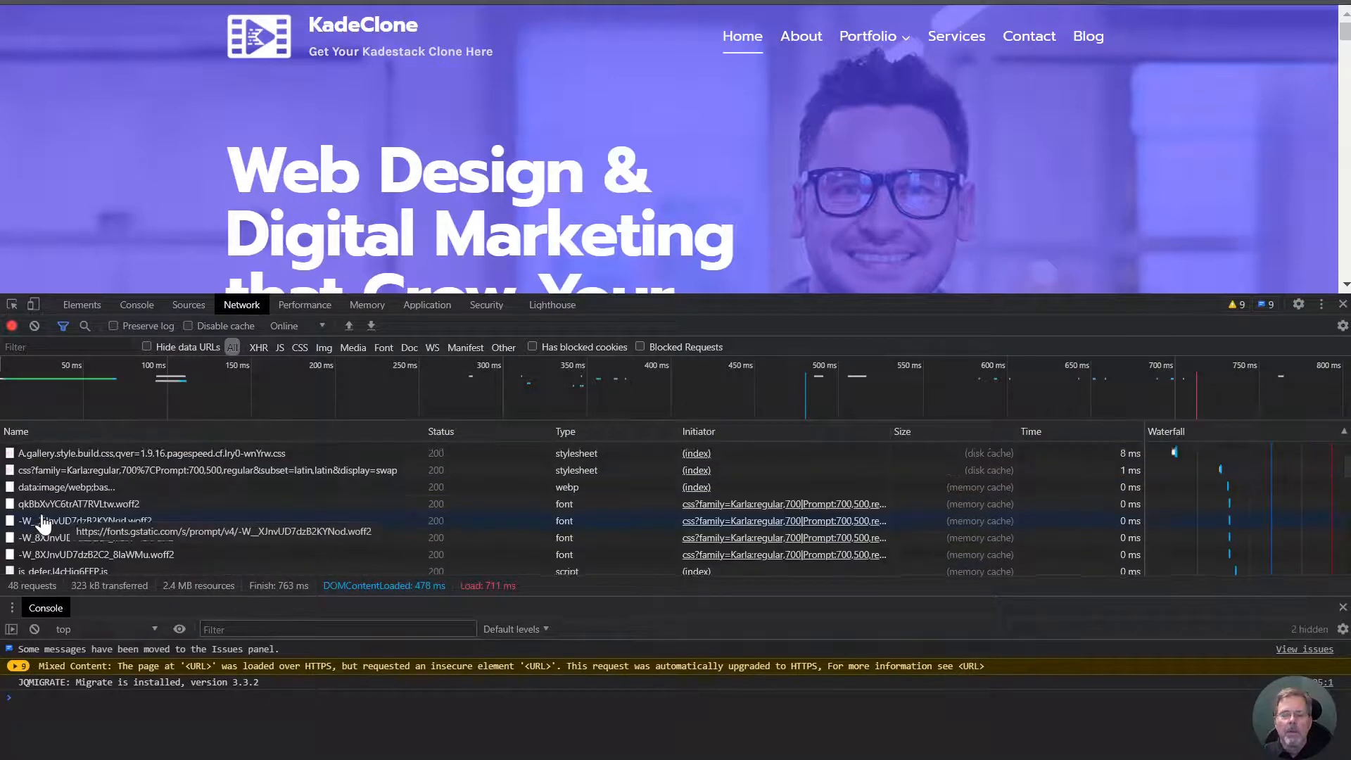
left_click(53, 454)
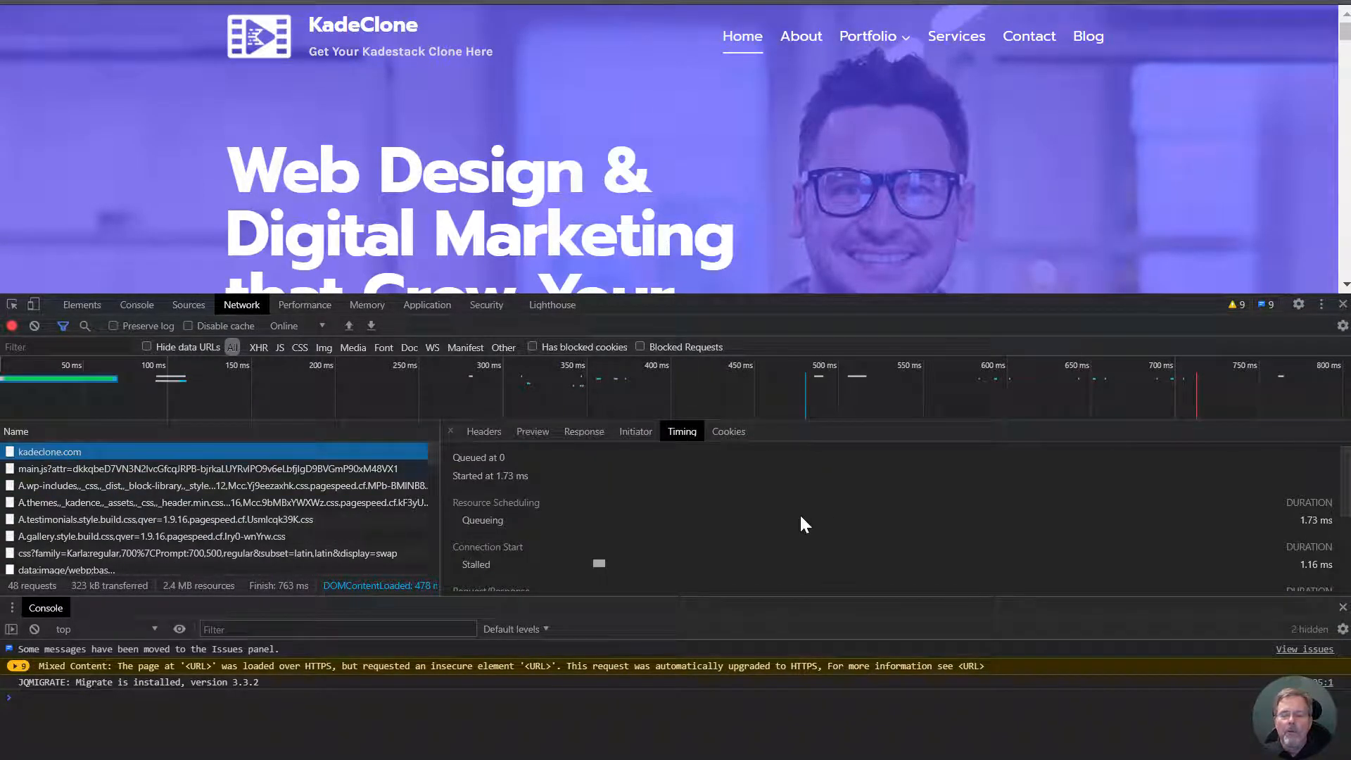
scroll(766, 504, "down", 3)
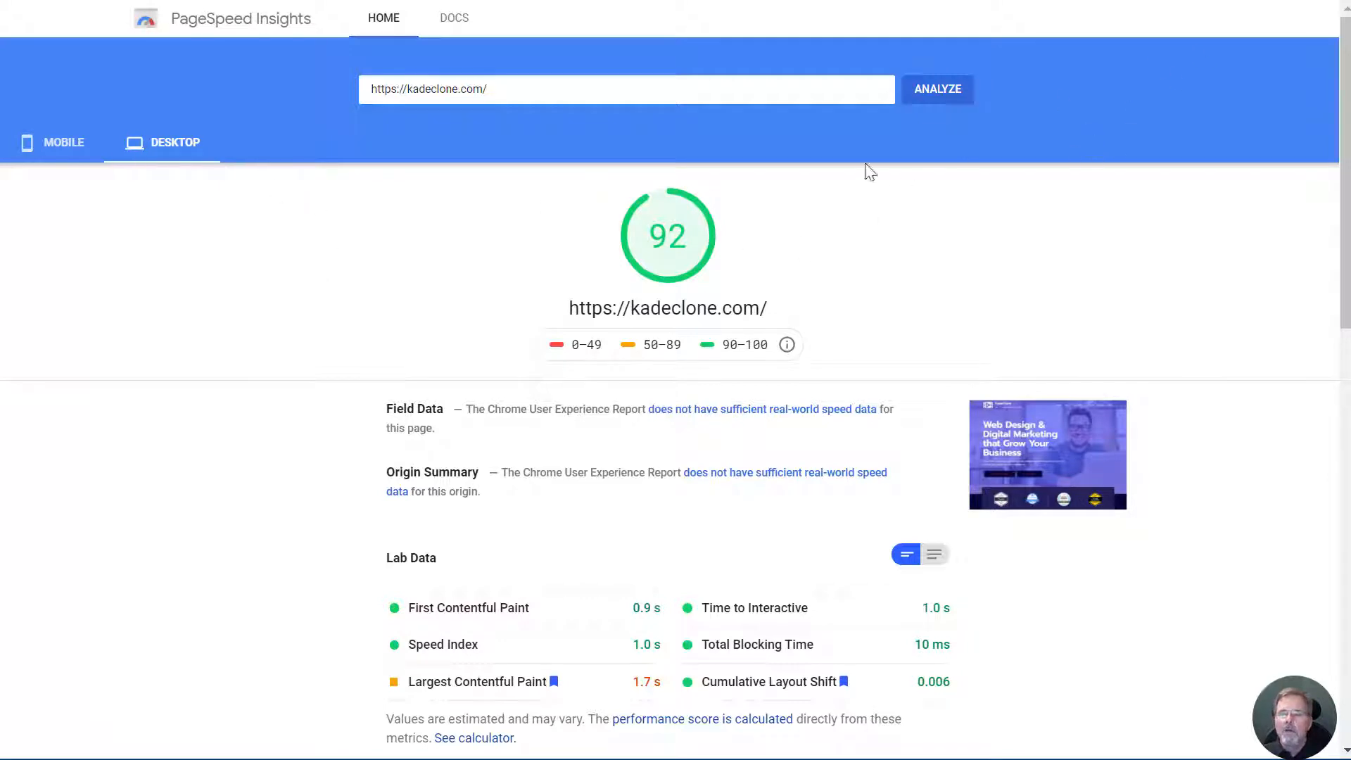
left_click(939, 98)
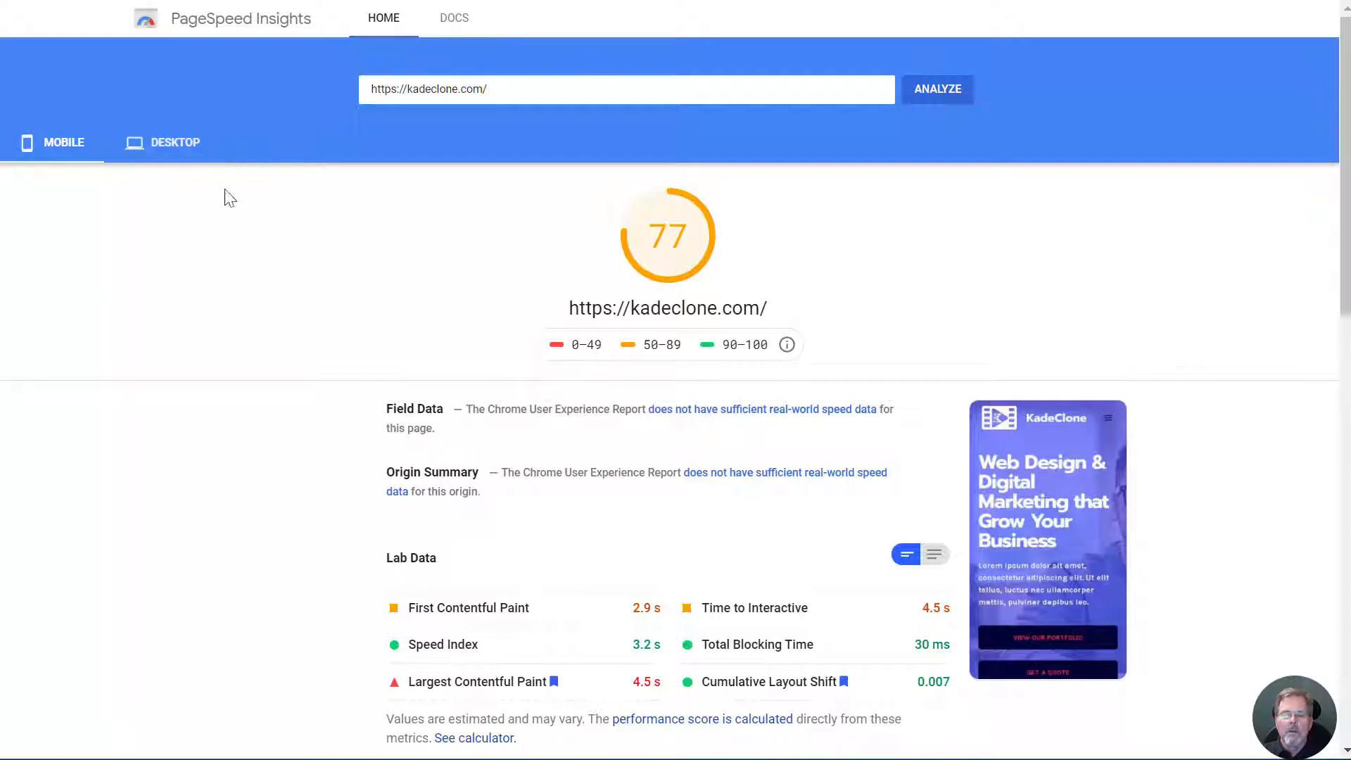
left_click(187, 146)
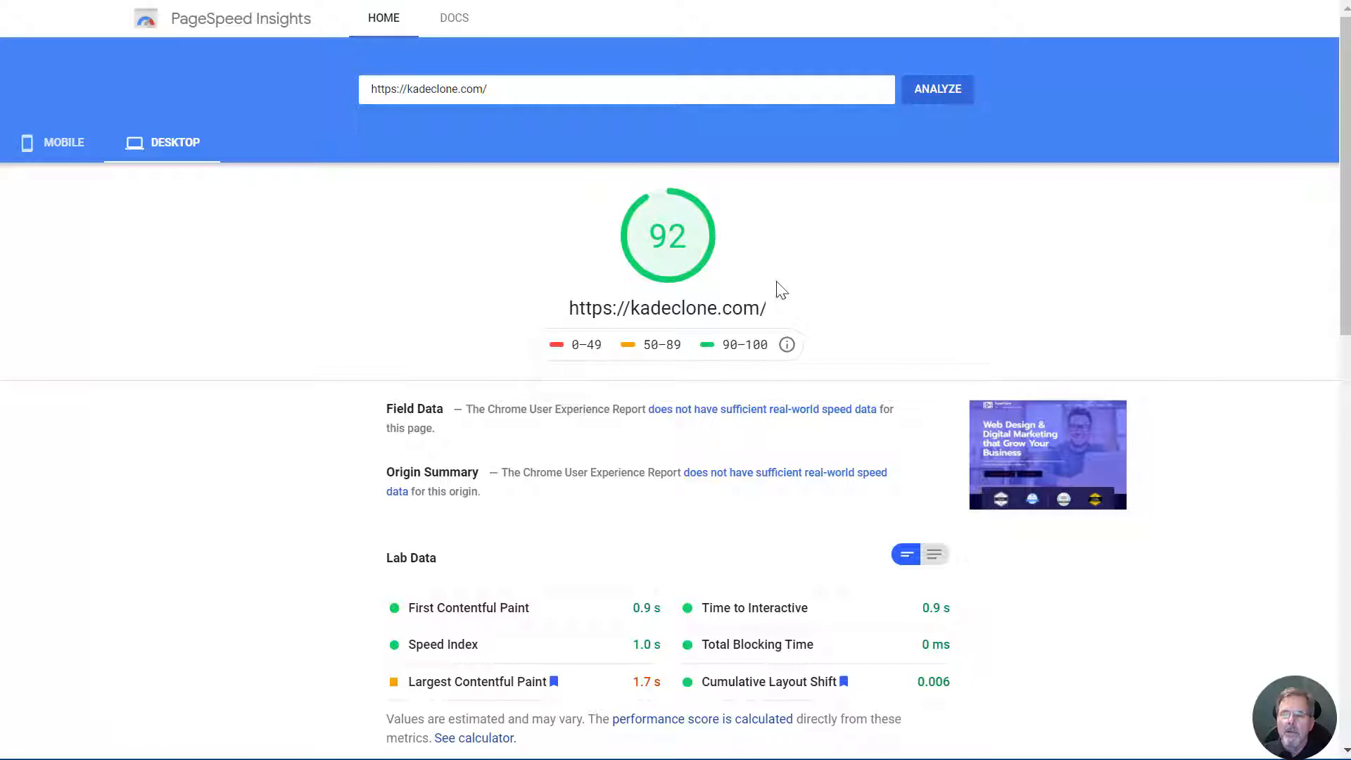
scroll(602, 498, "down", 3)
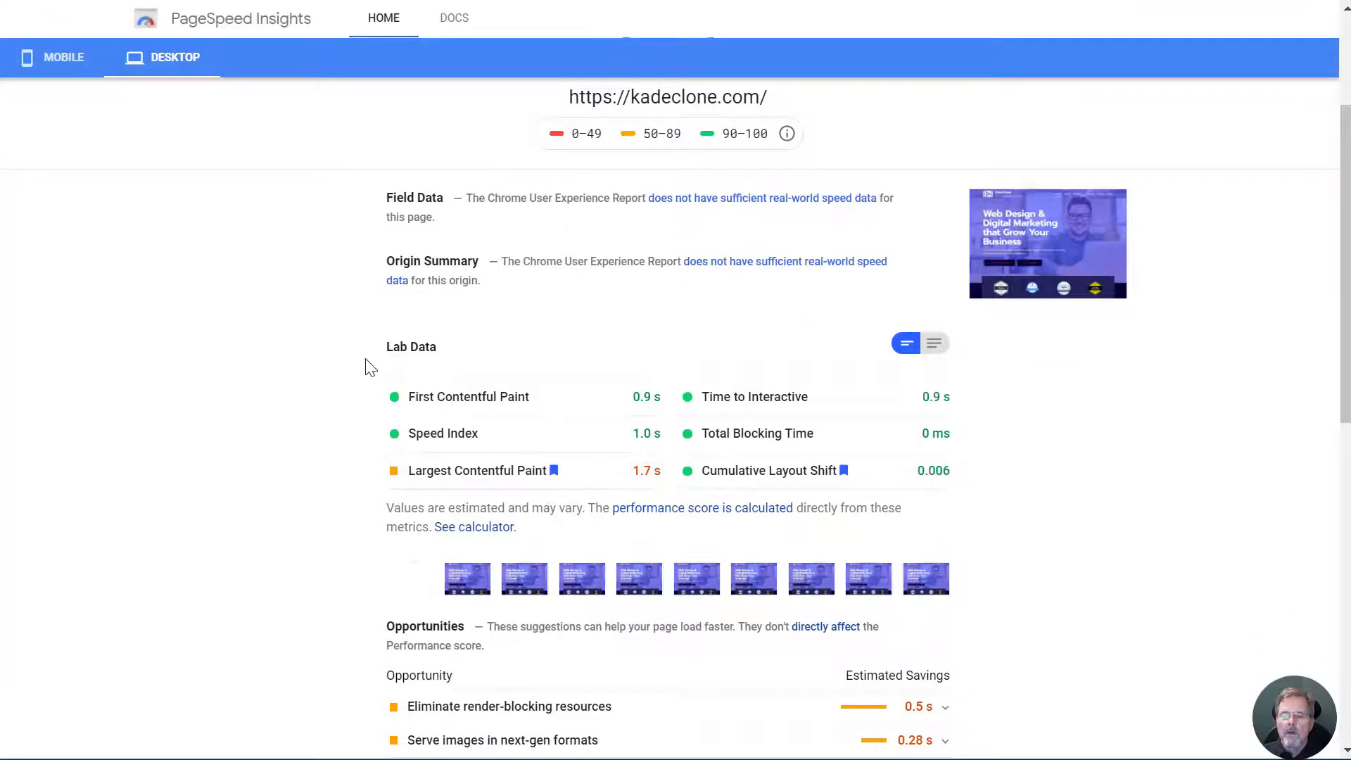
scroll(365, 364, "up", 3)
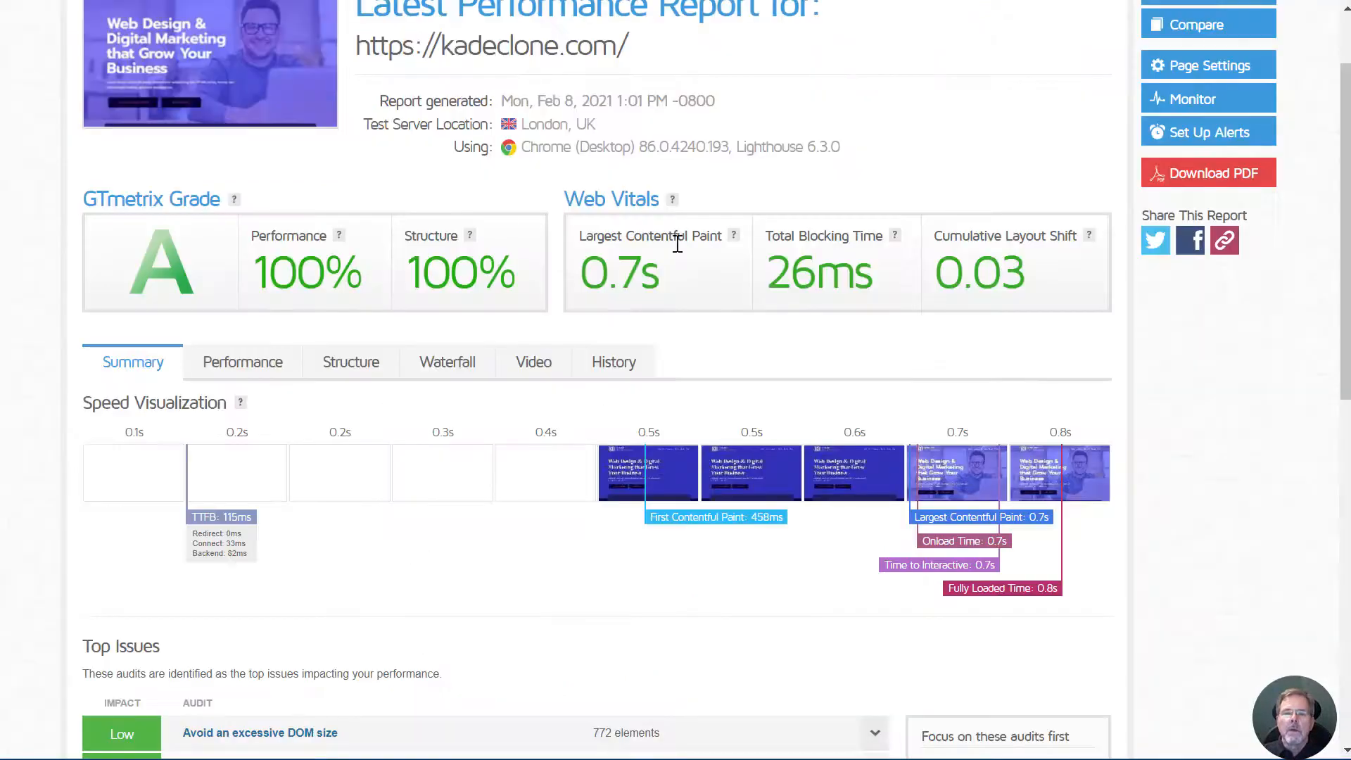
scroll(1200, 110, "up", 2)
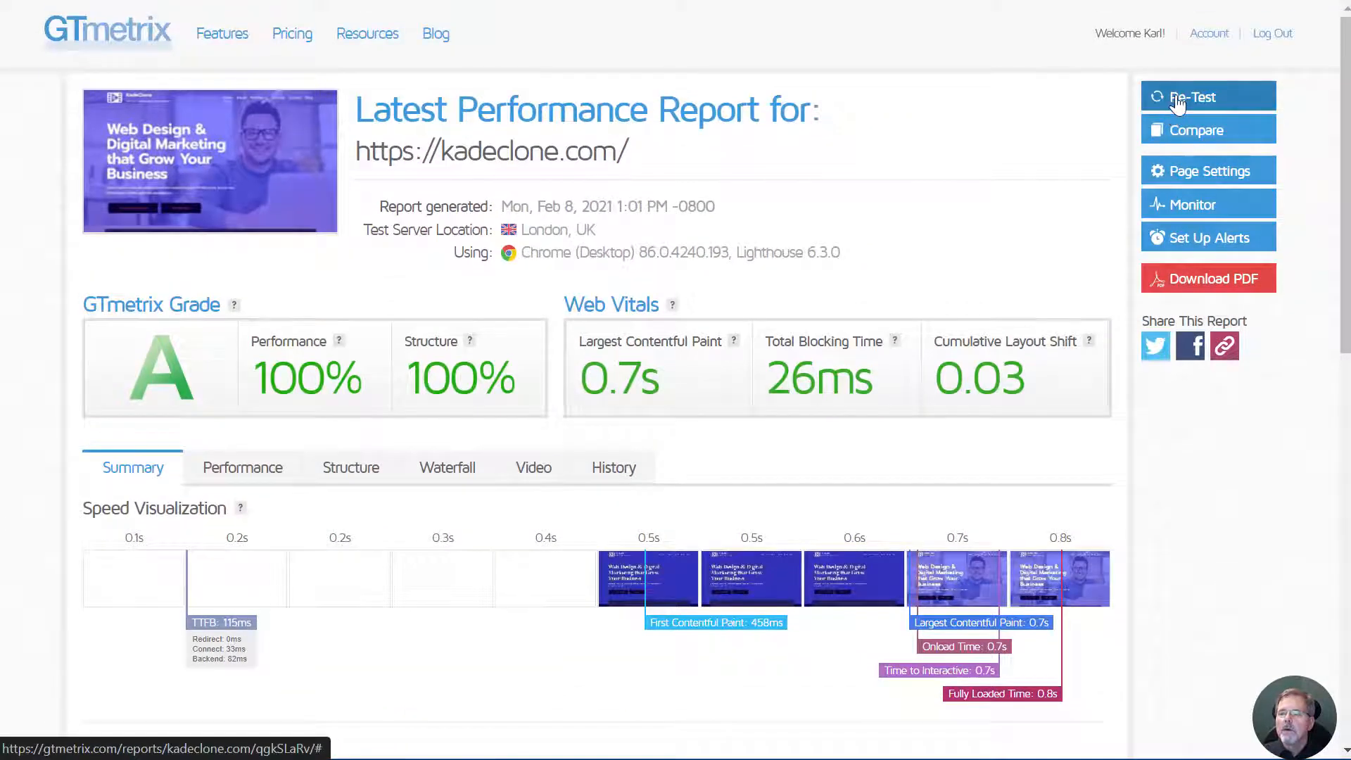
left_click(1177, 100)
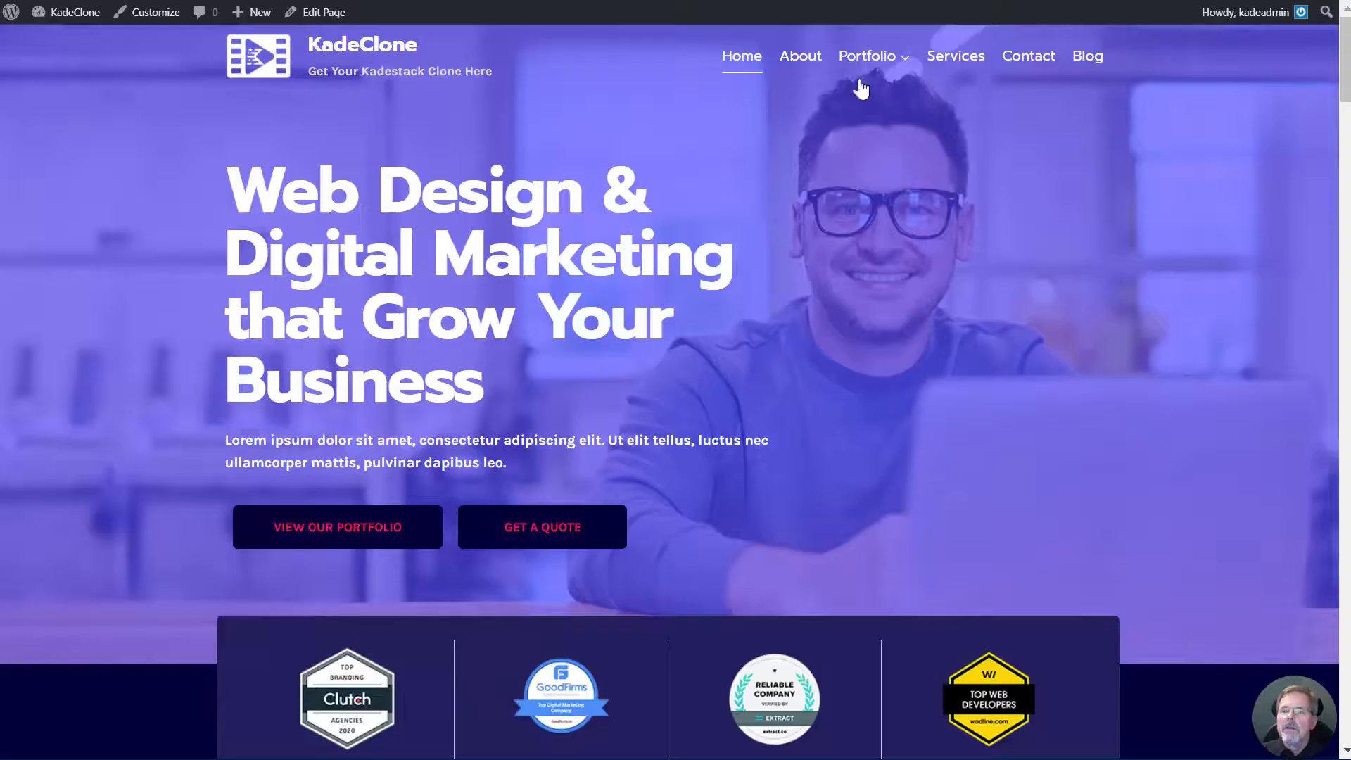
Return to the KadeClone home page and look through its sections down to Our Services.
scroll(797, 229, "down", 10)
scroll(648, 197, "down", 15)
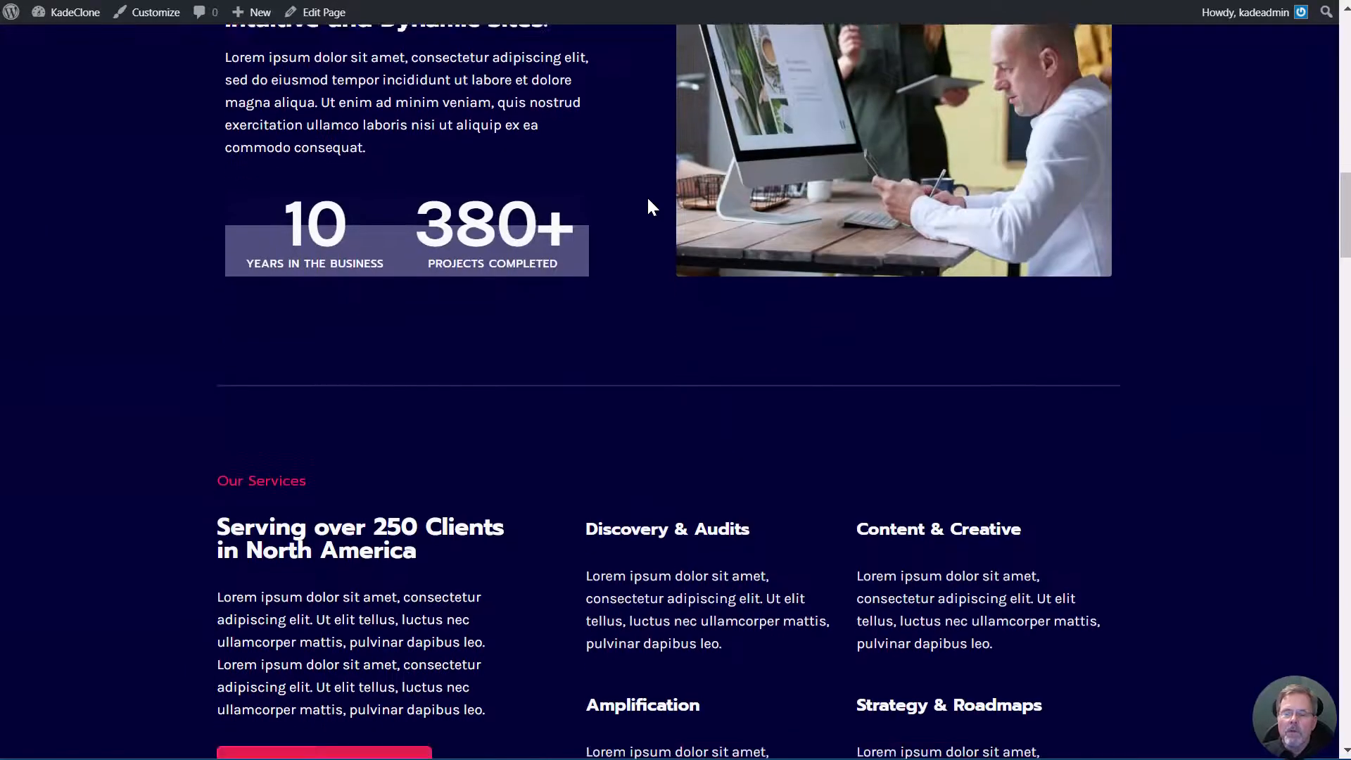
scroll(727, 233, "up", 20)
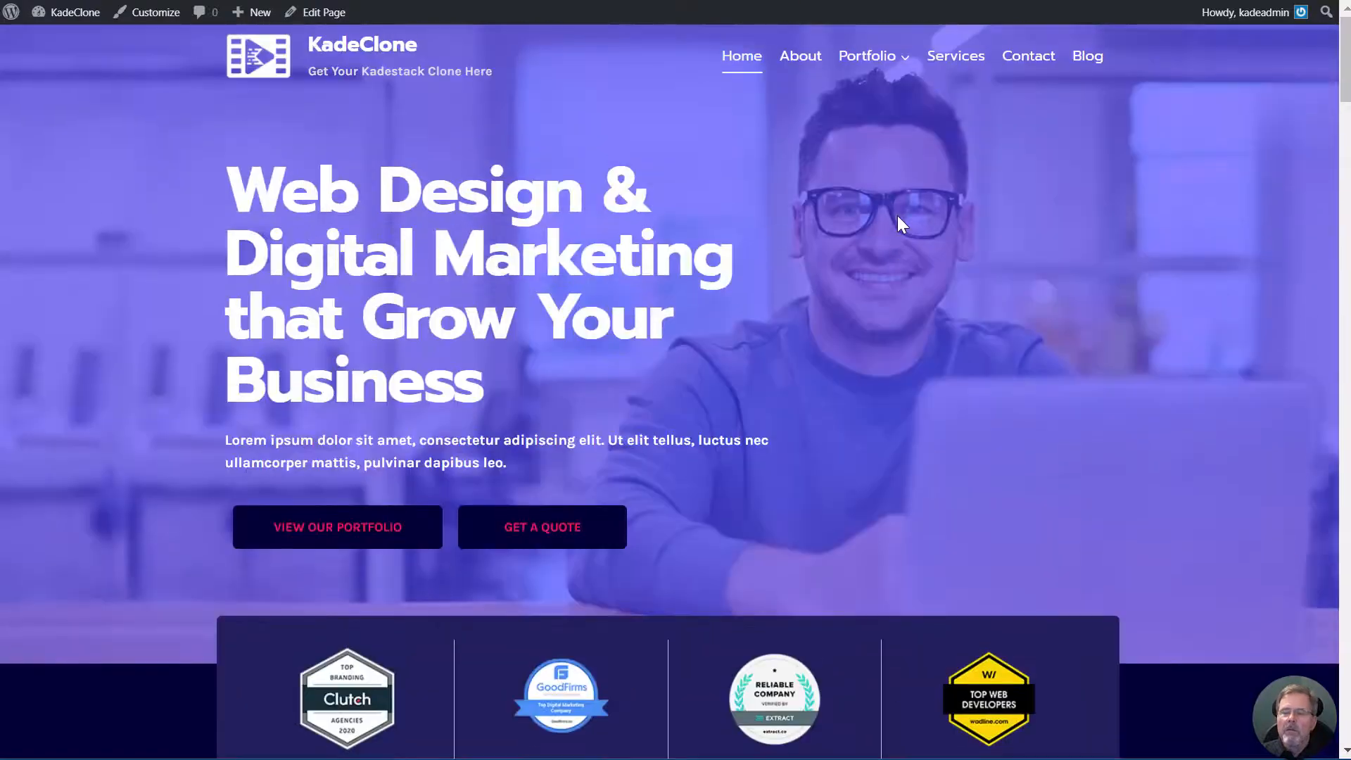
Open the site's Contact page and review its contact details, message form and careers section.
left_click(1026, 61)
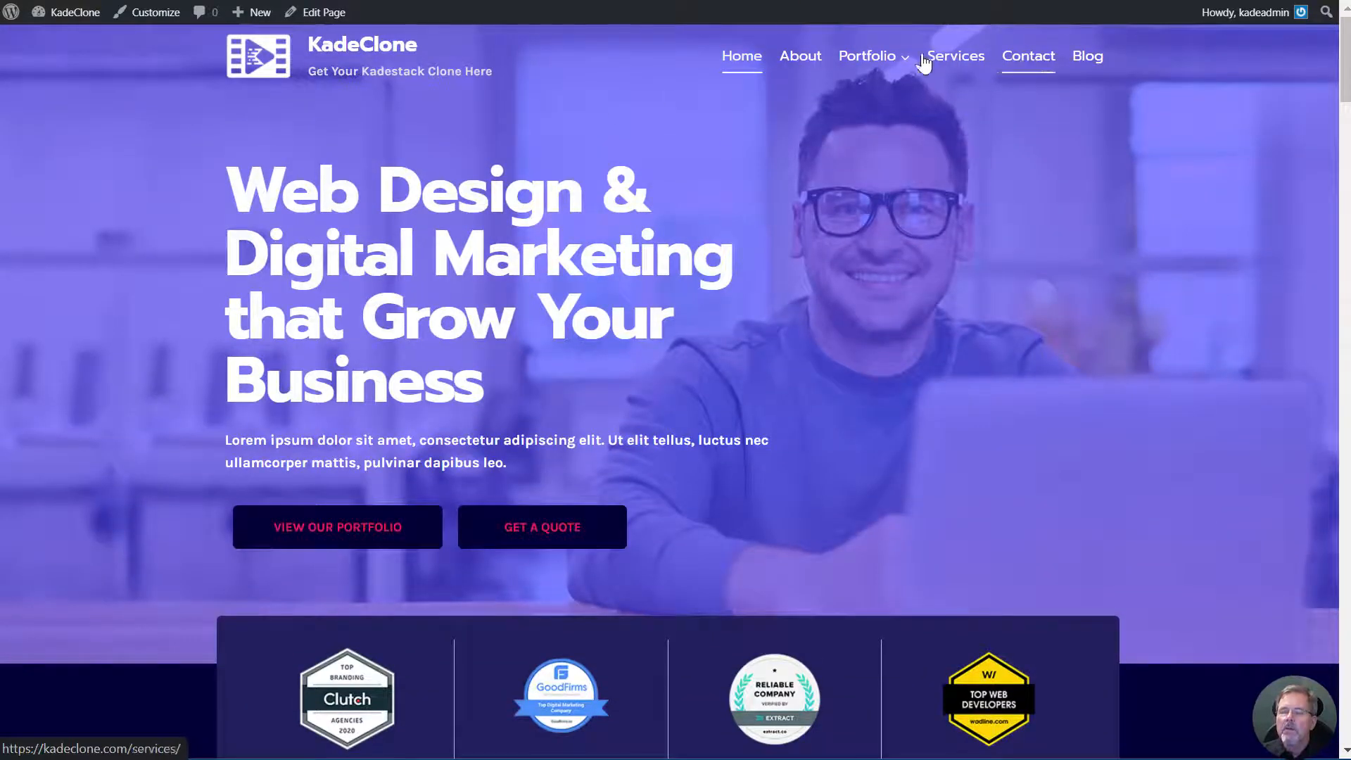
scroll(413, 314, "down", 6)
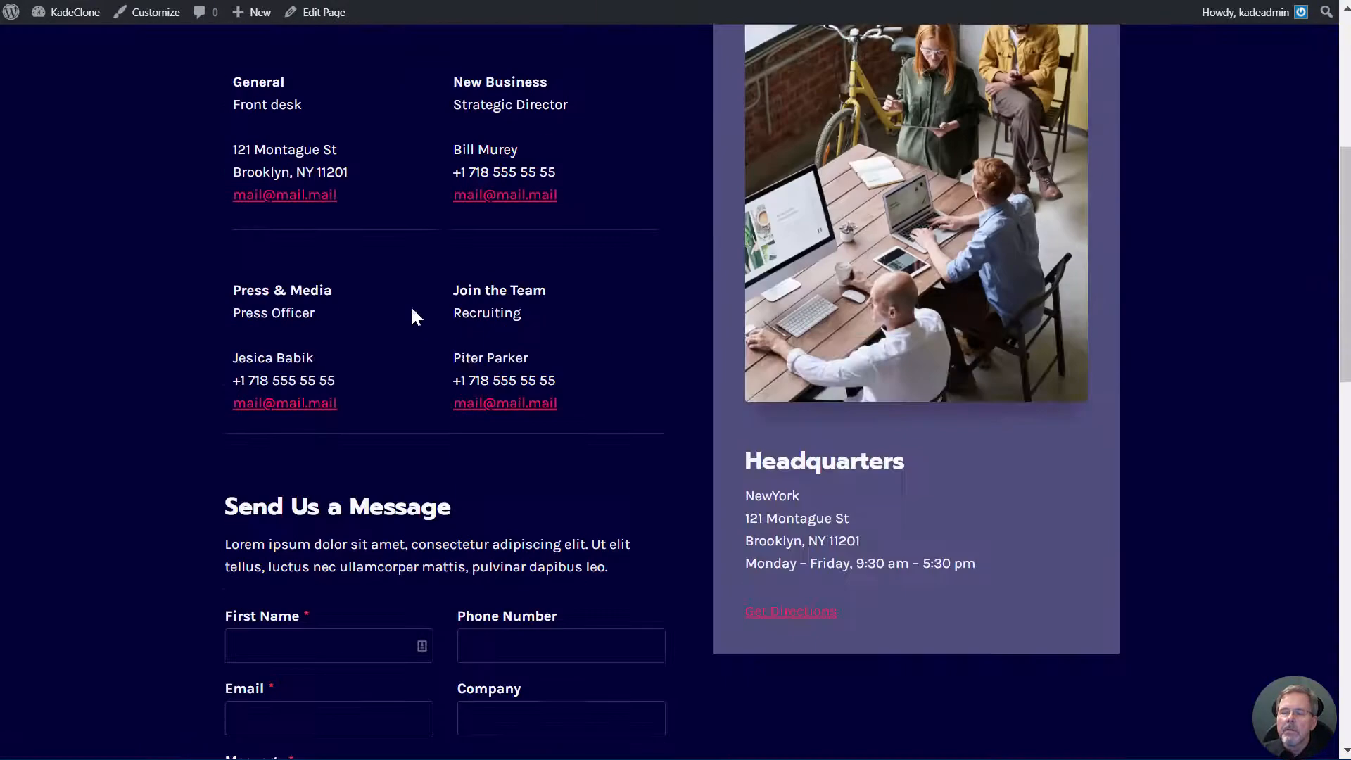
scroll(483, 444, "up", 6)
scroll(414, 427, "down", 5)
scroll(412, 421, "down", 10)
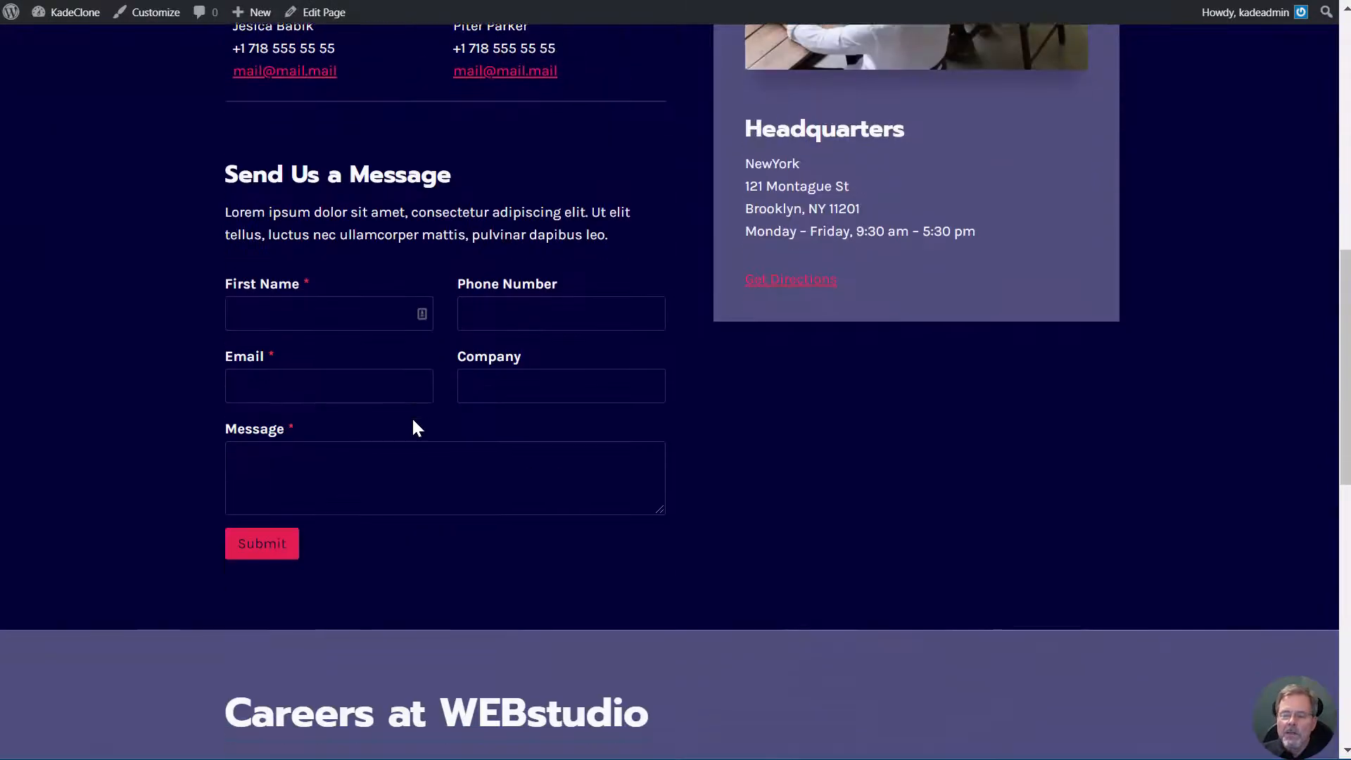
scroll(751, 477, "up", 9)
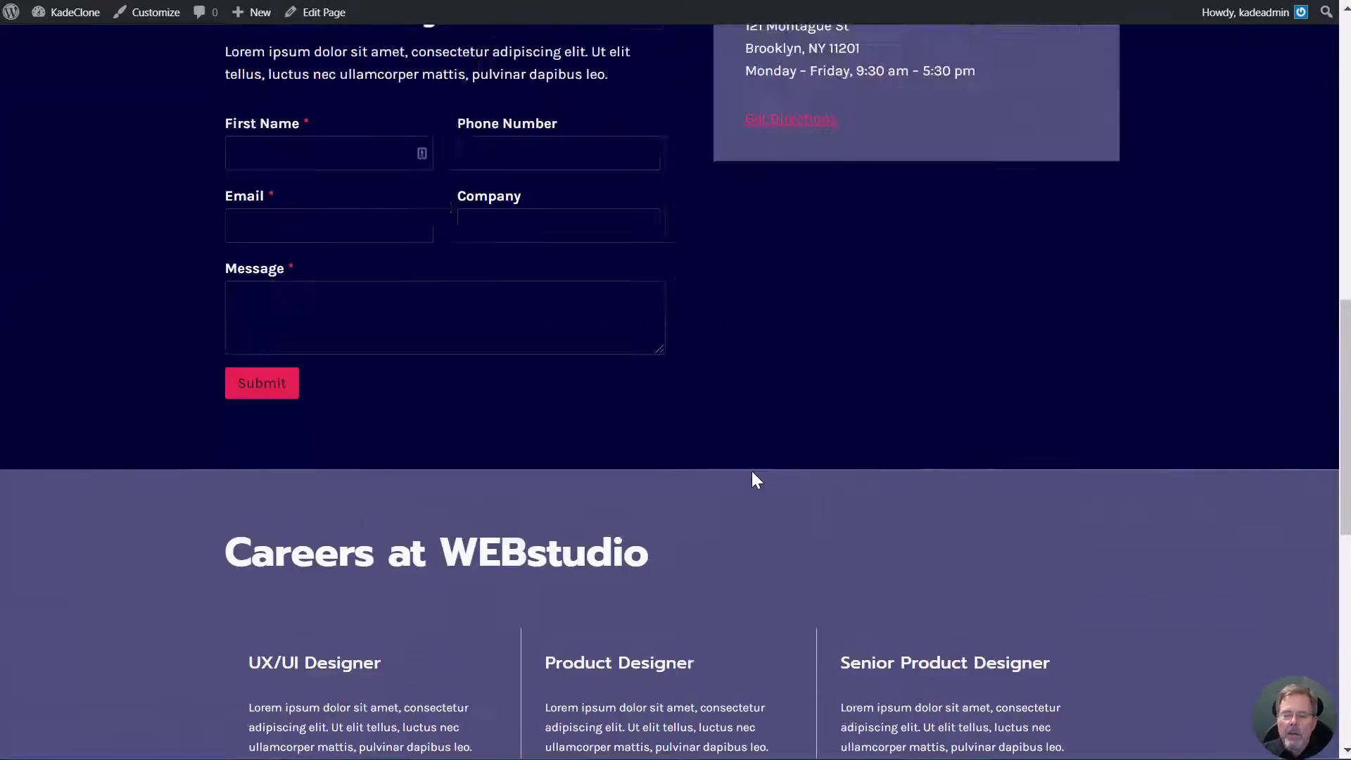
scroll(521, 301, "up", 5)
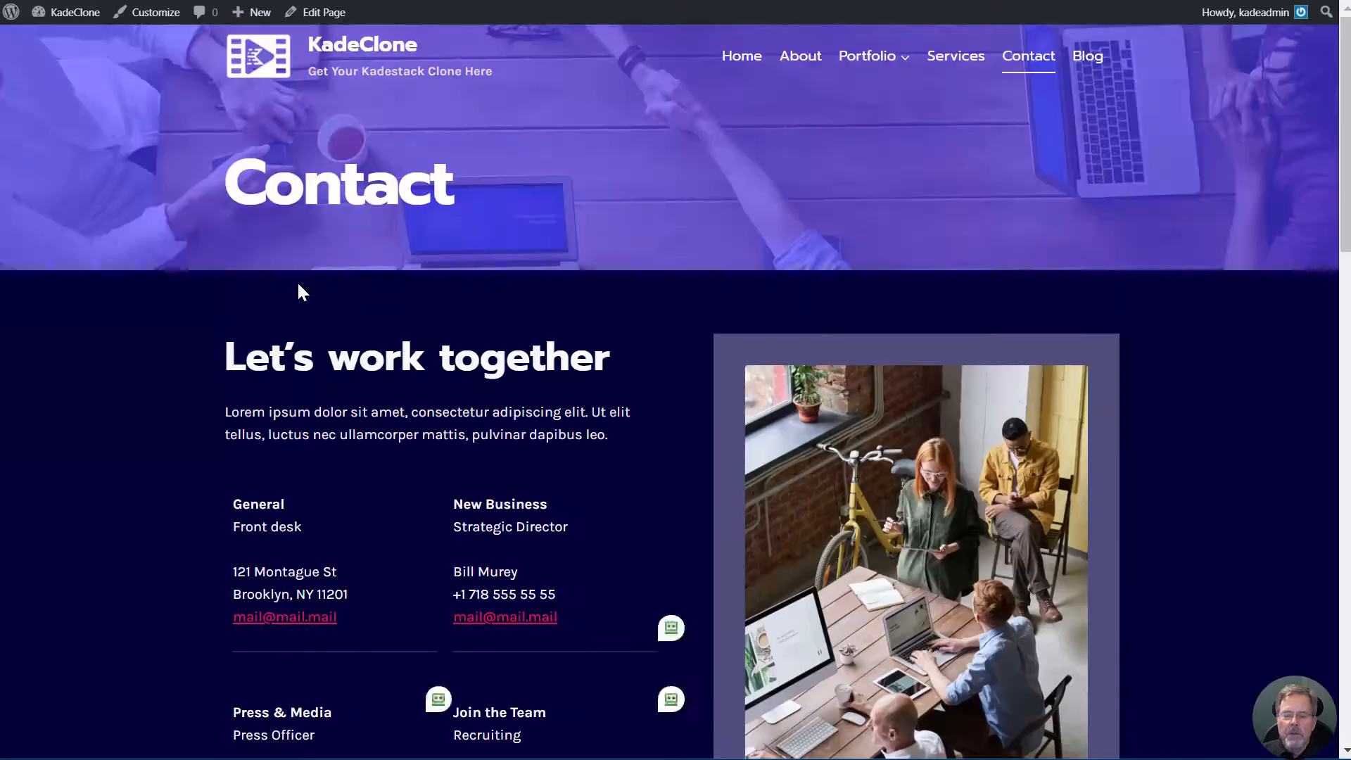